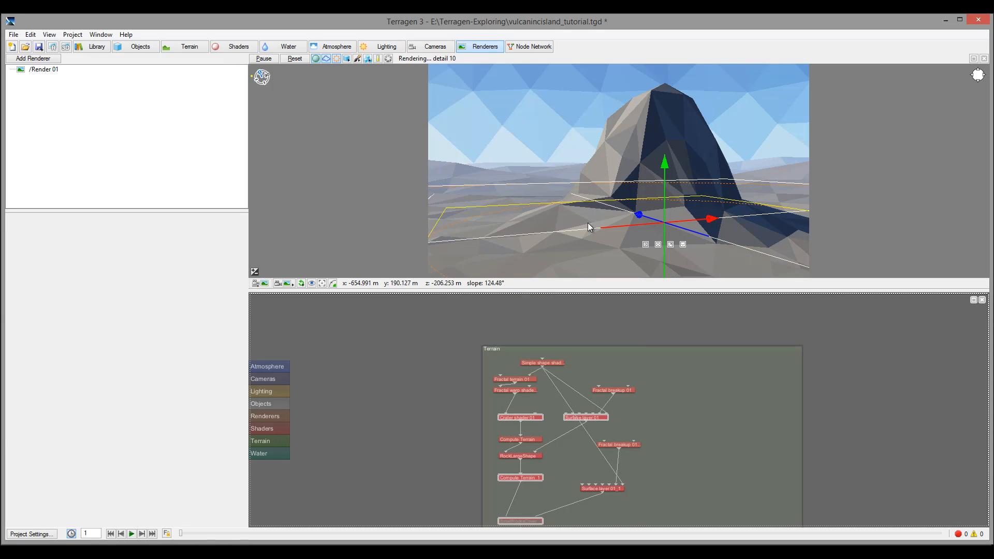
Step: Open the settings of Crater shader 01 in the Terrain group and set its rim tightness to 2
double_click(508, 420)
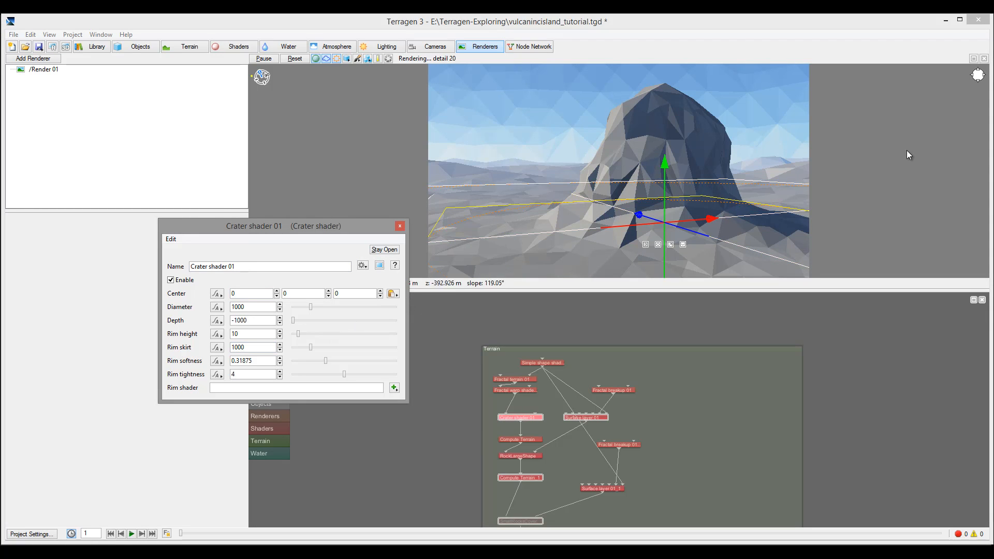
left_click(631, 299)
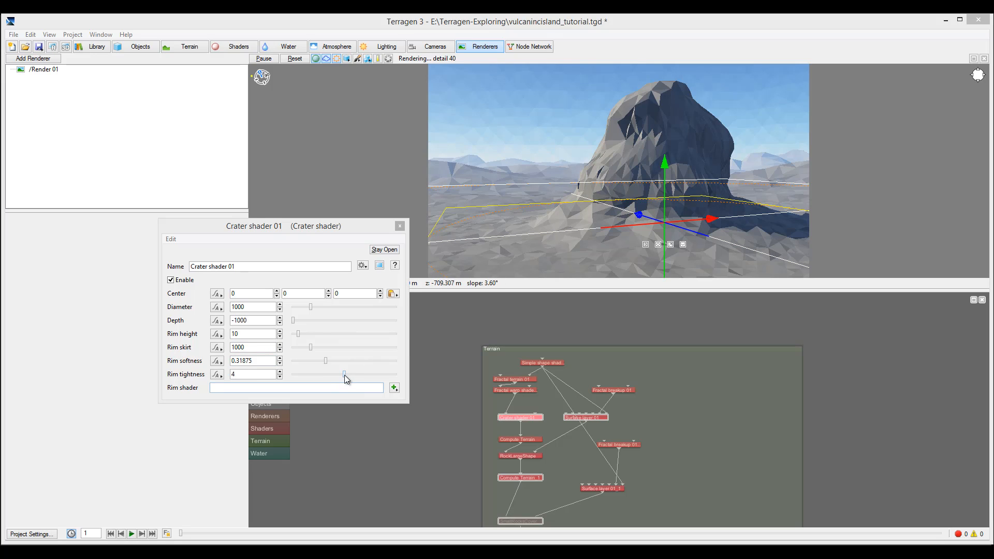
left_click_drag(344, 374, 337, 375)
left_click(309, 375)
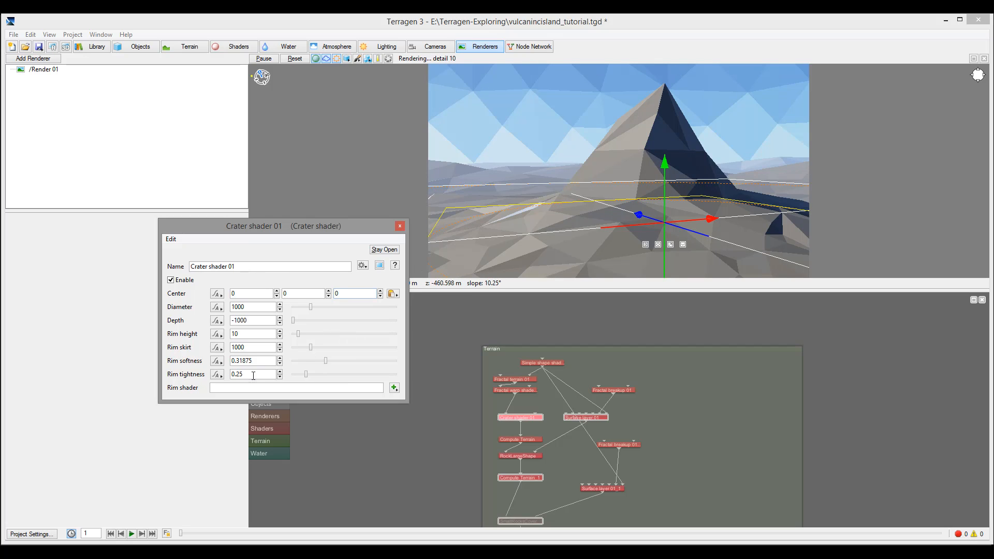
left_click_drag(256, 375, 146, 373)
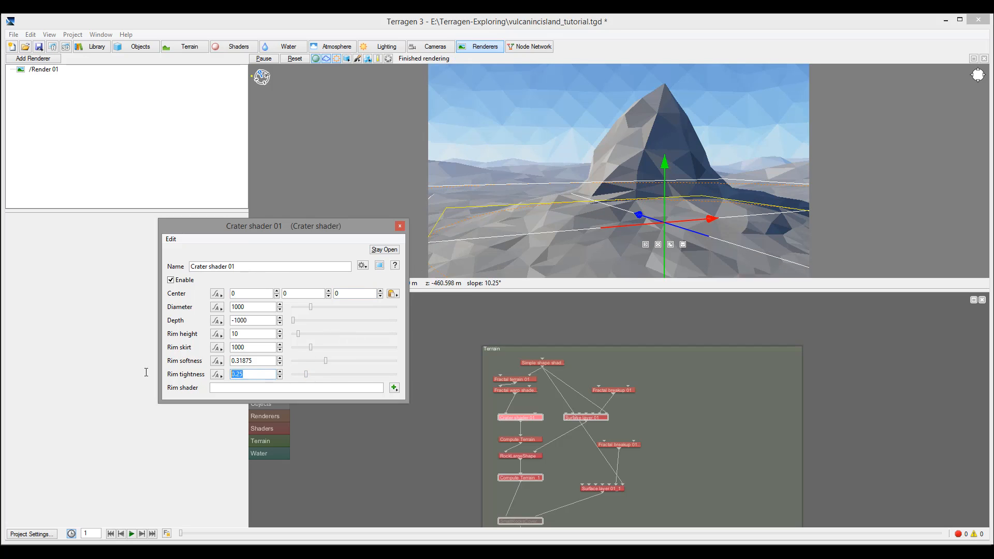
type("2")
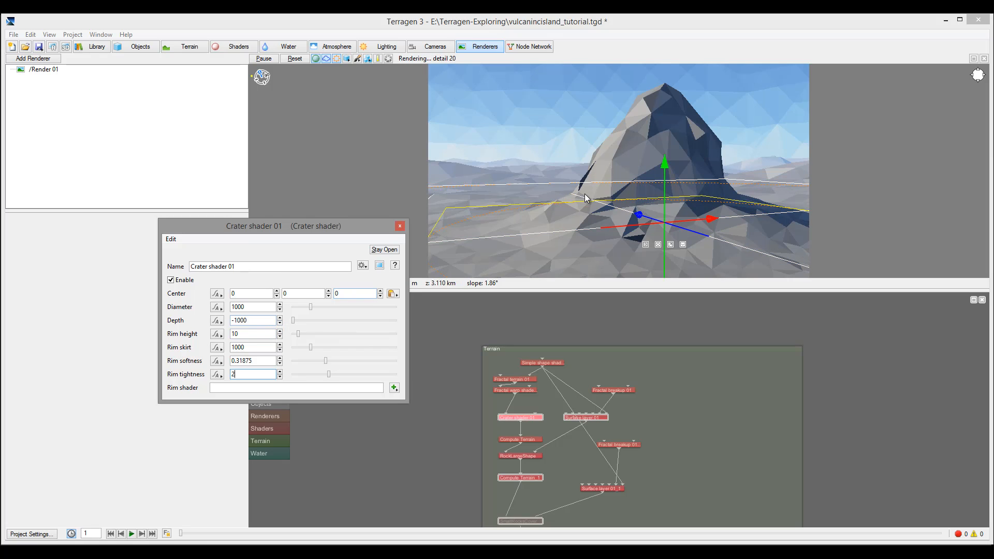
Step: Set the crater shader's rim height to 5 and its rim softness to 0.13125
double_click(235, 334)
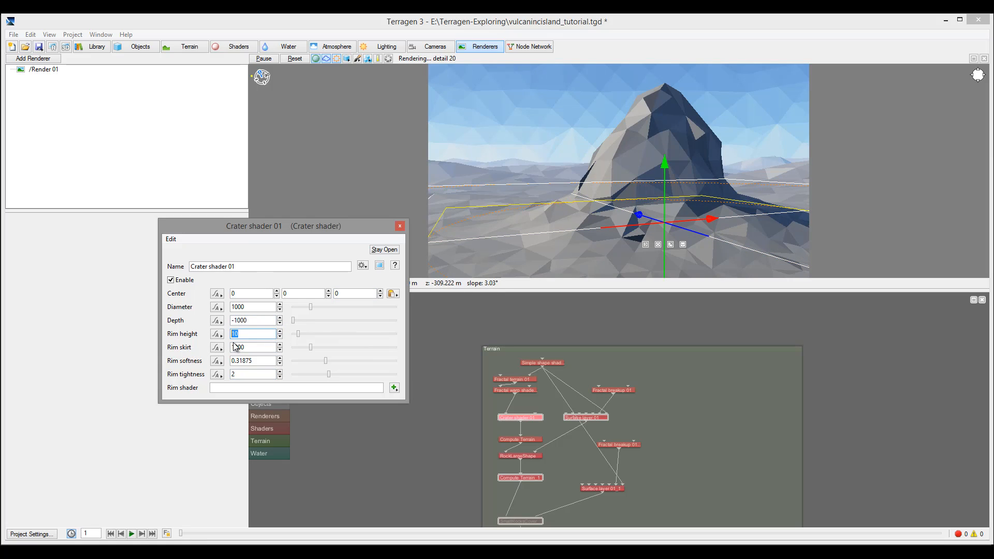
type("5")
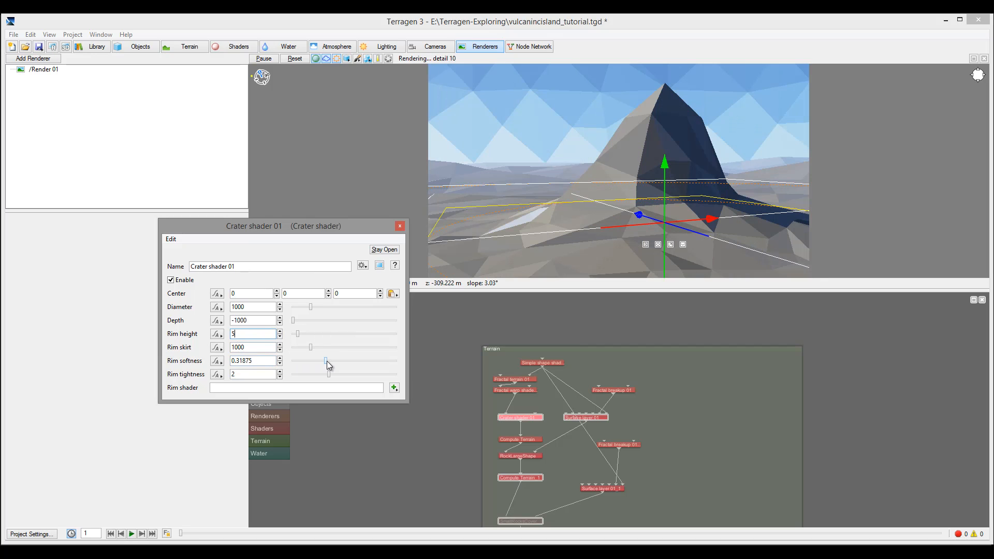
left_click_drag(326, 361, 306, 362)
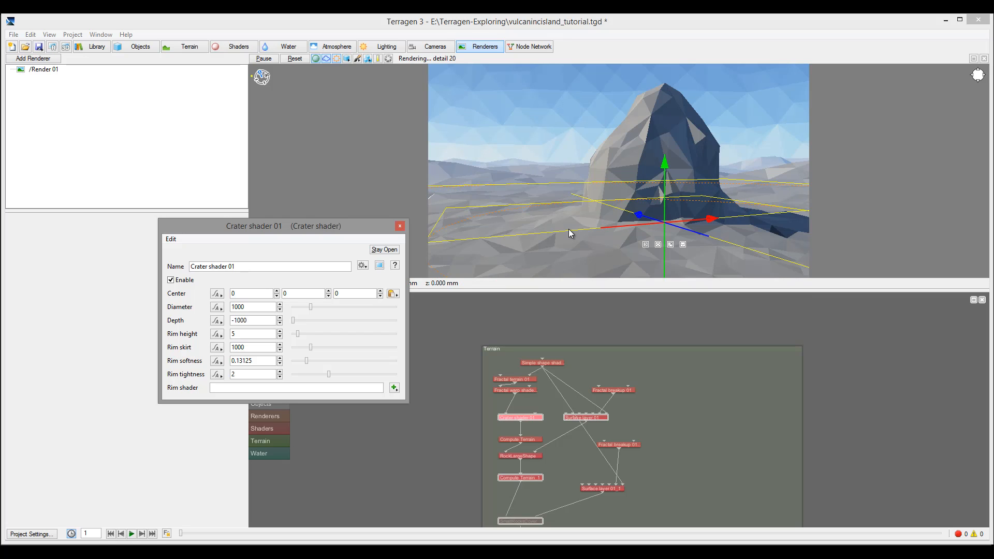
Step: Run a test render of the reshaped mountain, stop it before completion and close the render view
left_click(53, 47)
left_click(72, 59)
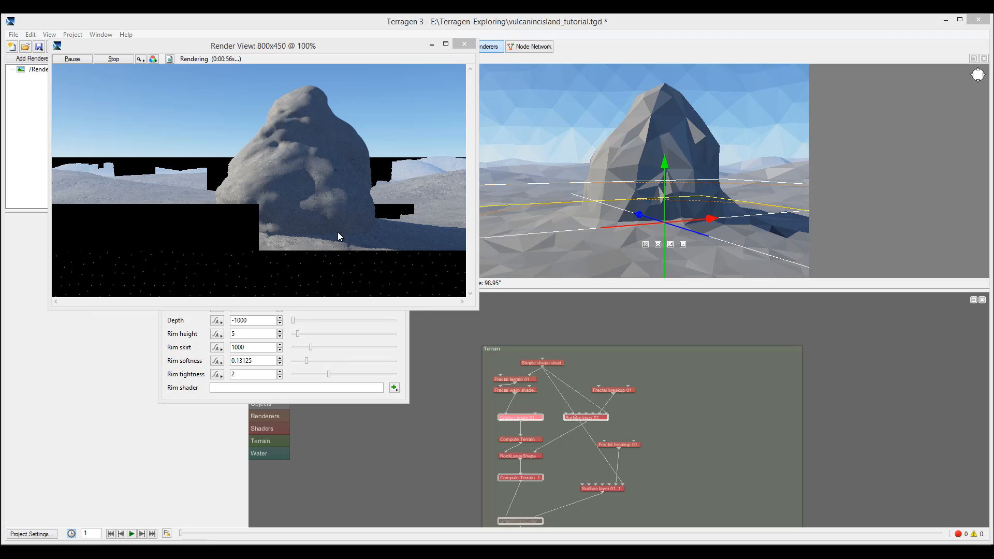
left_click(464, 44)
left_click(539, 200)
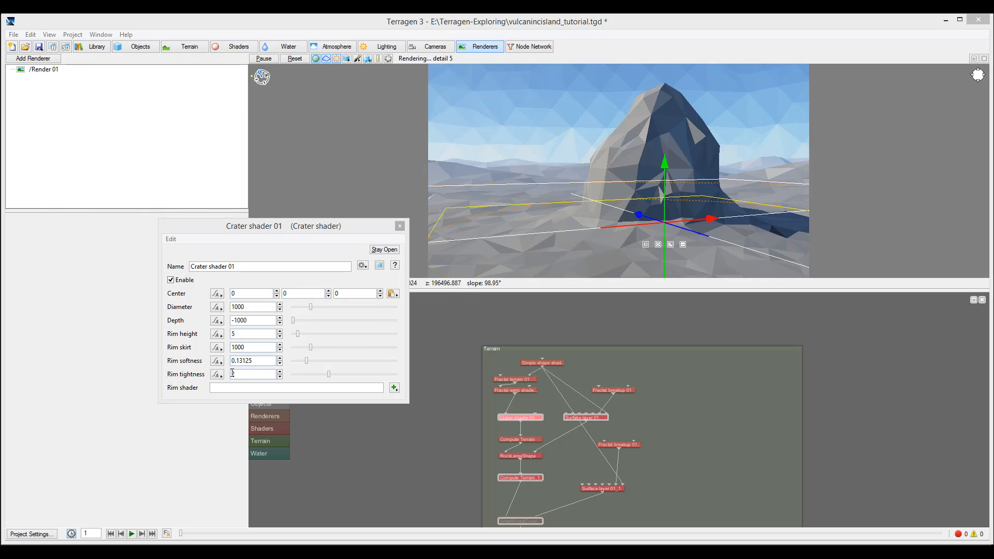
Step: Set the crater shader's rim tightness to 3, rim softness to 0.15 and rim height to 2, and close its settings
double_click(249, 374)
type("3")
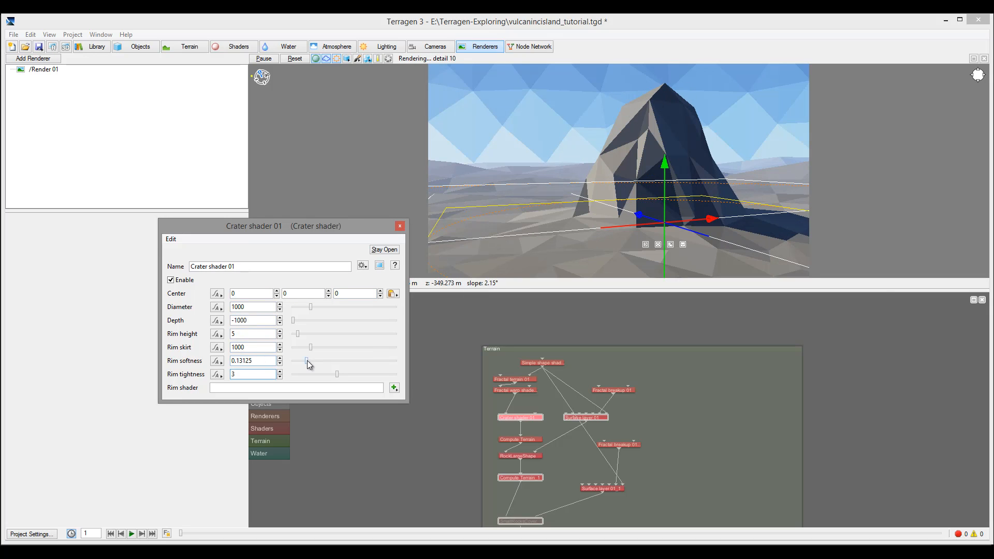
left_click_drag(308, 361, 313, 362)
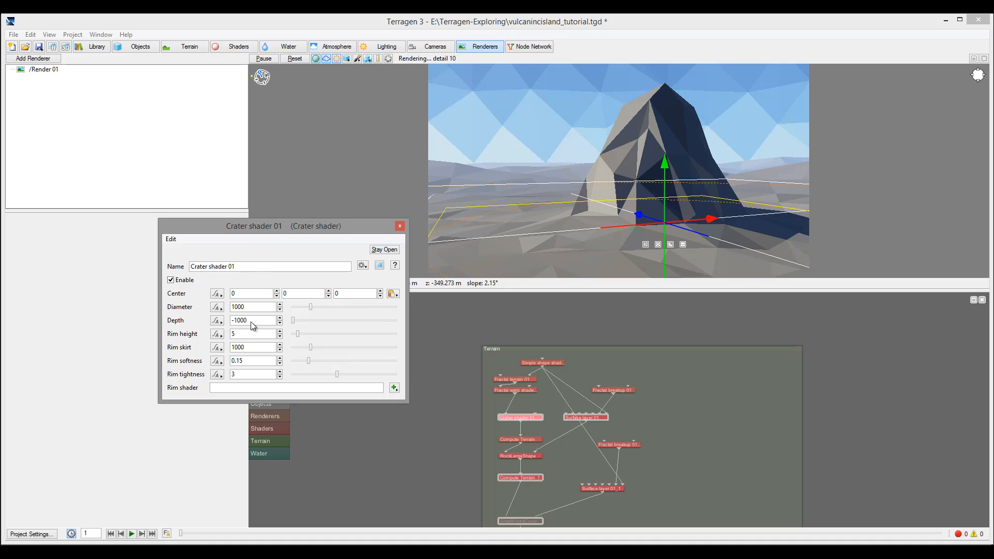
double_click(233, 334)
type("2")
left_click(697, 353)
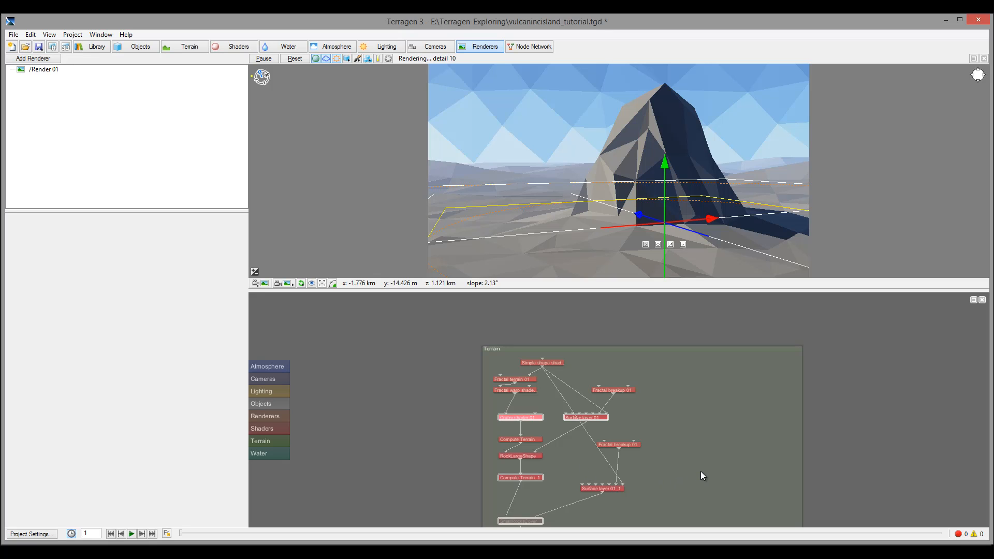
Step: Enable the SmallRocksCover power fractal shader in the Terrain group
left_click_drag(690, 473, 631, 429)
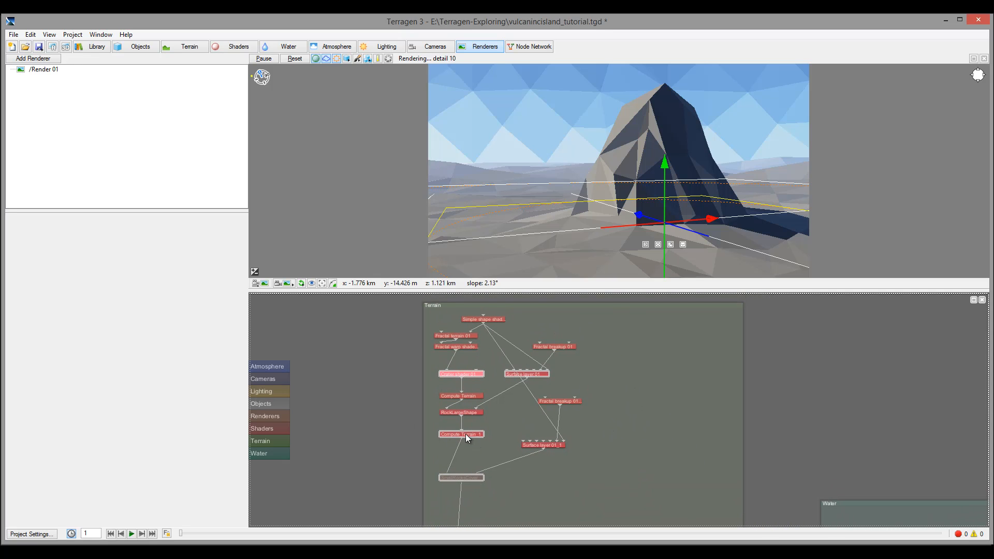
double_click(462, 477)
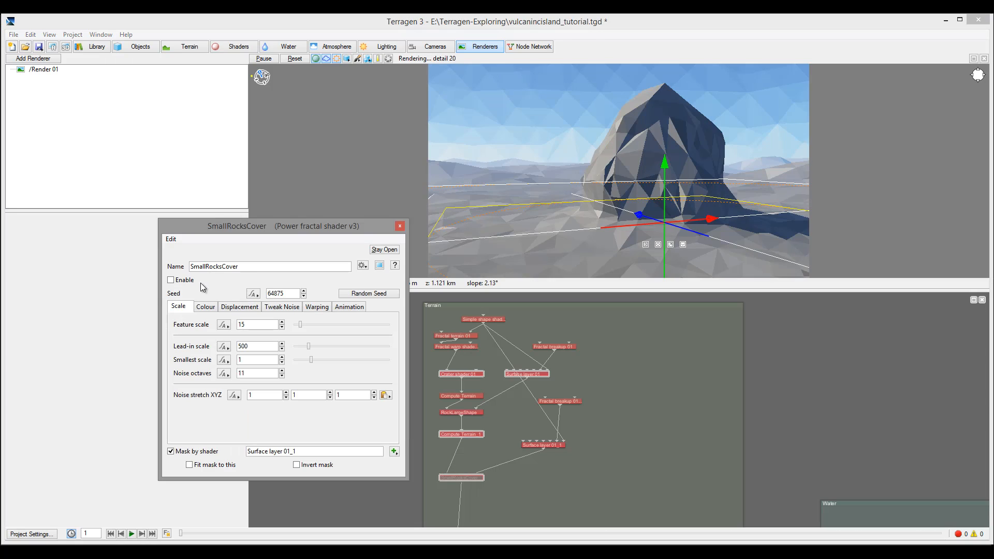
left_click(172, 280)
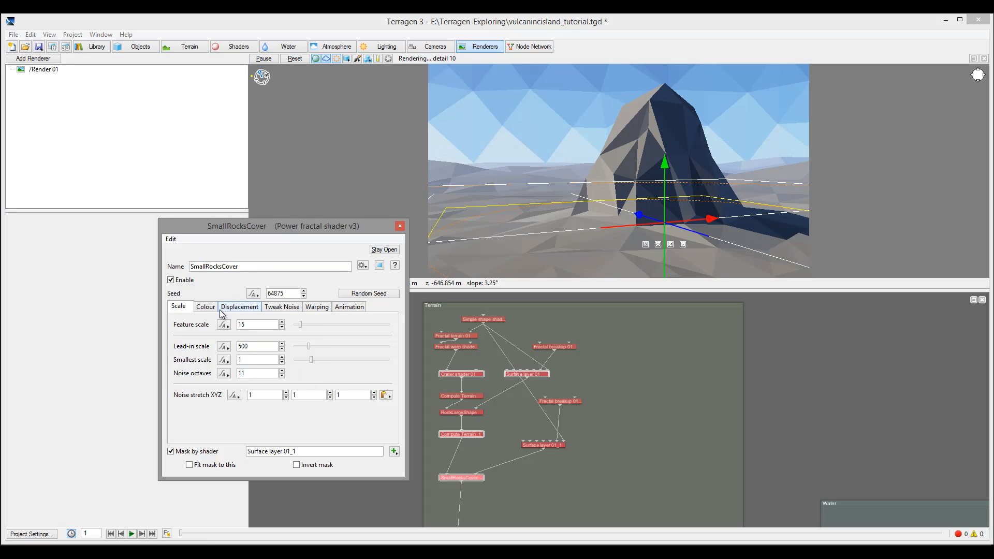
Step: Set Surface layer 01_1, which masks SmallRocksCover, to coverage 0.675 and fractal breakup 0.525, and close its settings
double_click(543, 446)
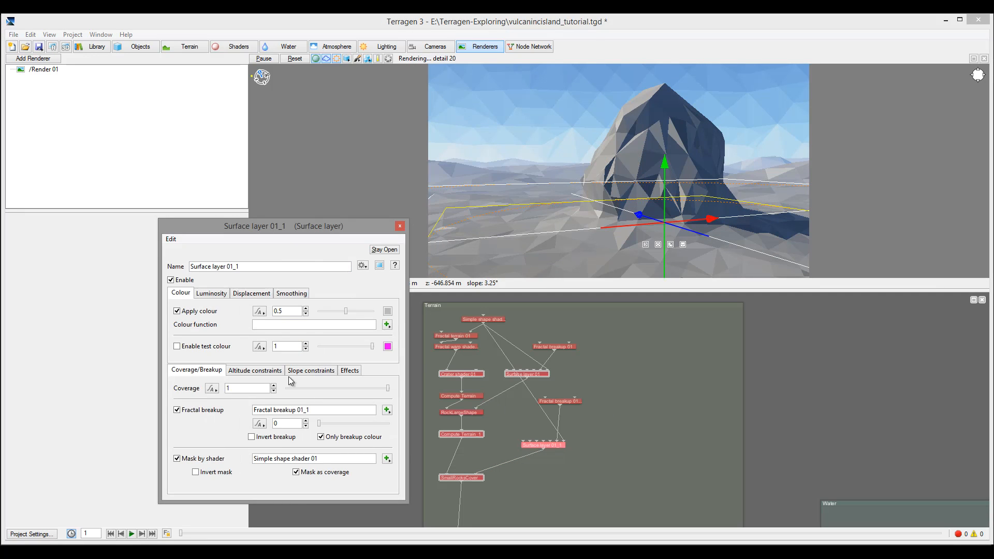
left_click(260, 371)
left_click(197, 371)
left_click_drag(388, 388, 356, 389)
left_click_drag(321, 426, 338, 426)
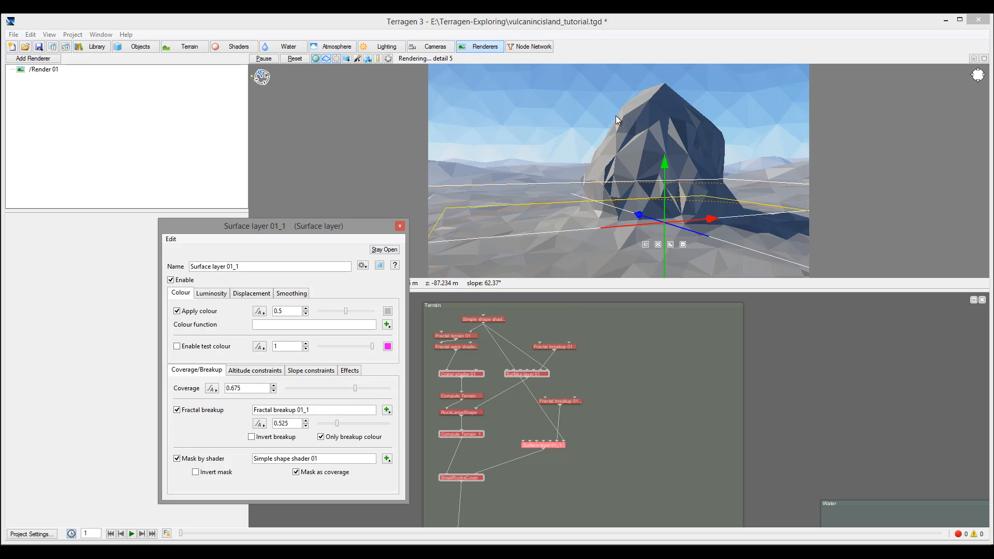
left_click(400, 226)
Step: Enable Fake stones shader 01 in the Shaders group of the node network
left_click_drag(615, 406, 594, 263, "alt")
left_click_drag(602, 447, 604, 340, "alt")
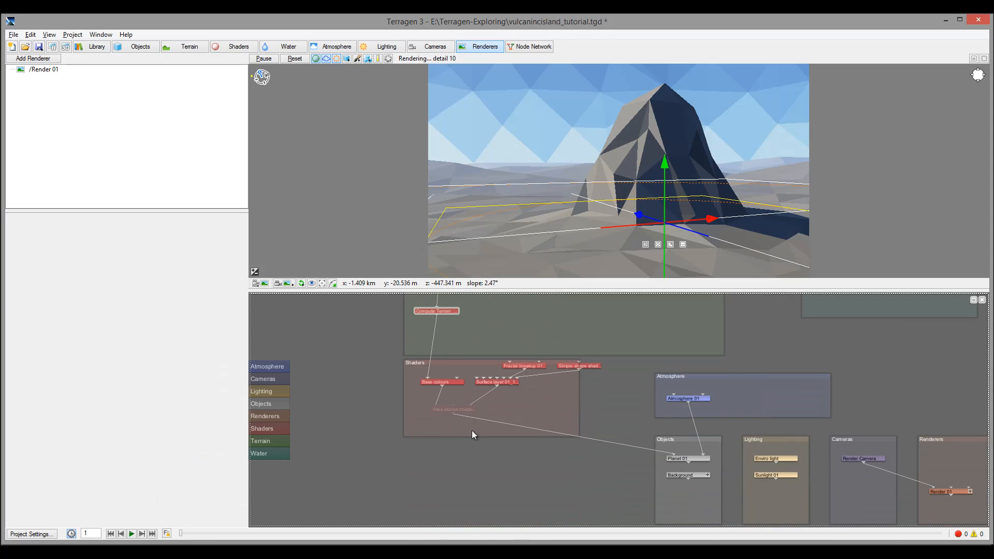
double_click(442, 410)
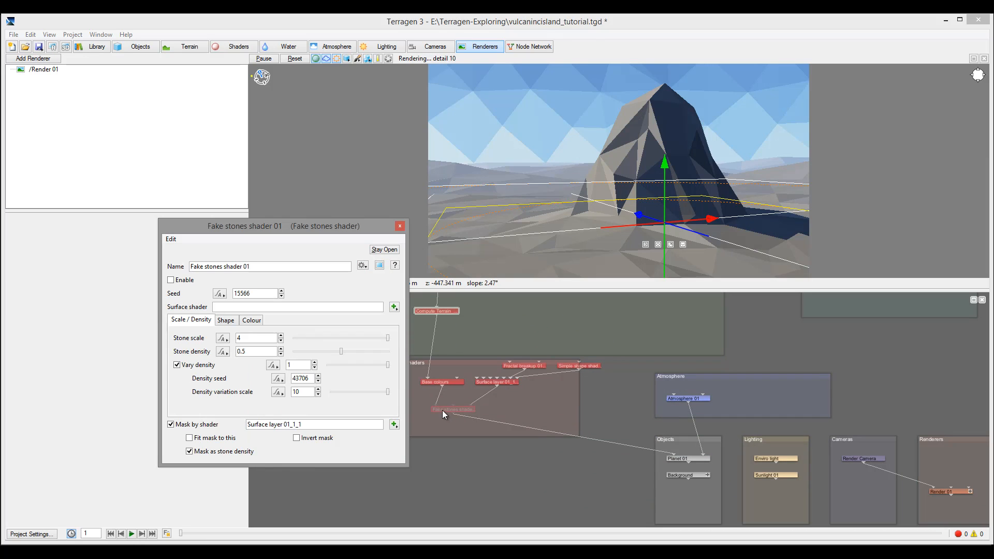
left_click(170, 280)
Step: Set Surface layer 01_1_1, the mask of the fake stones, to coverage 0.625 and fractal breakup 0.7125
double_click(511, 384)
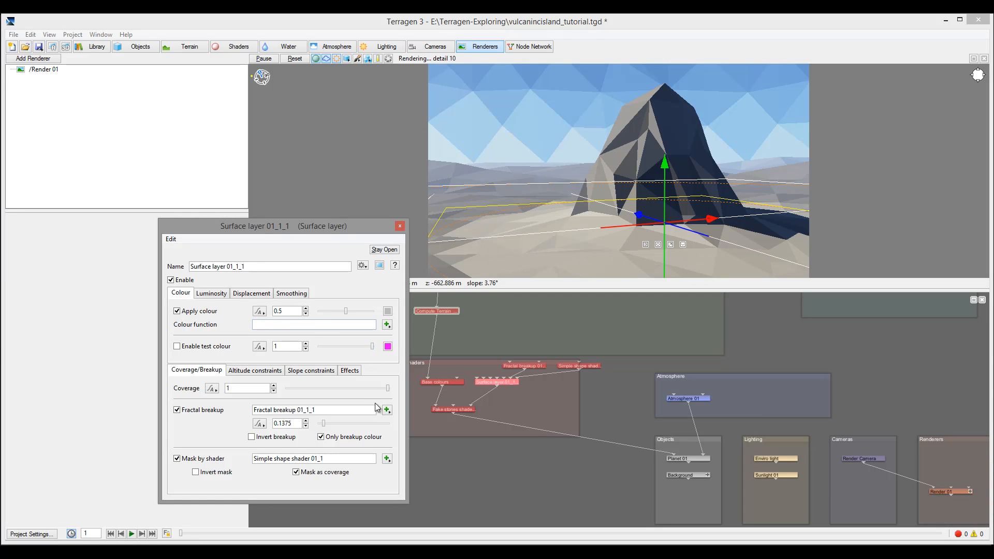
left_click_drag(387, 388, 349, 387)
left_click_drag(333, 425, 344, 424)
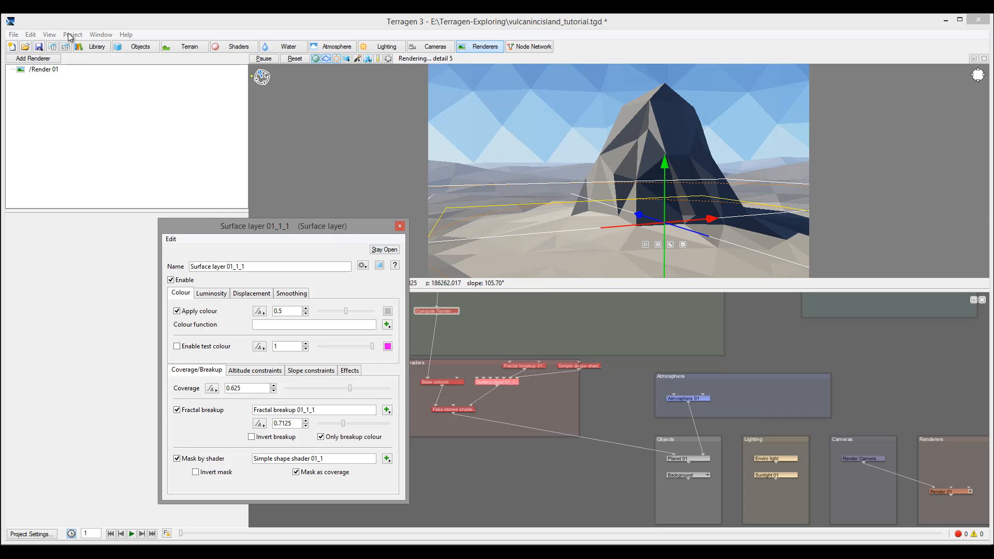
Step: Run a test render with the small rocks and fake stones enabled, stop it and close the render view
left_click(53, 47)
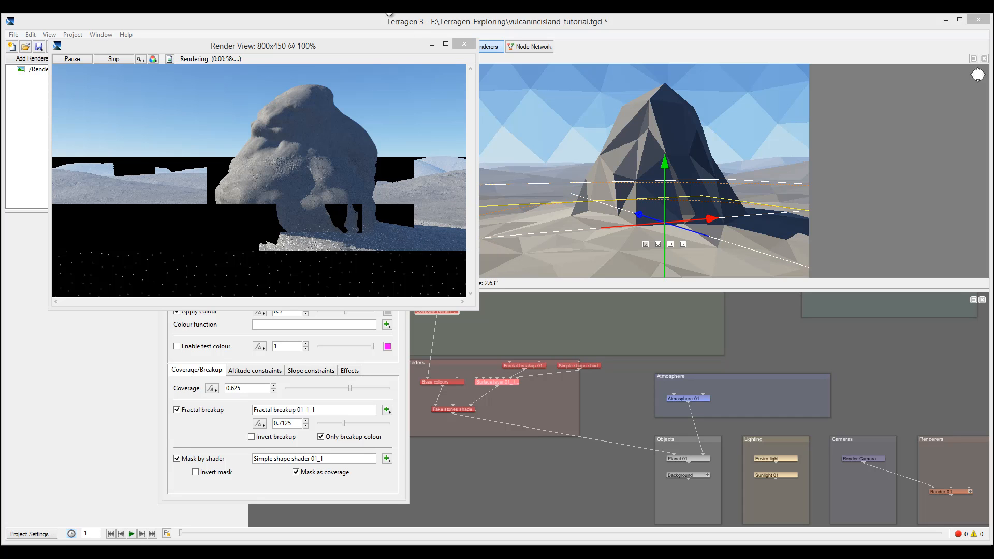
left_click(465, 45)
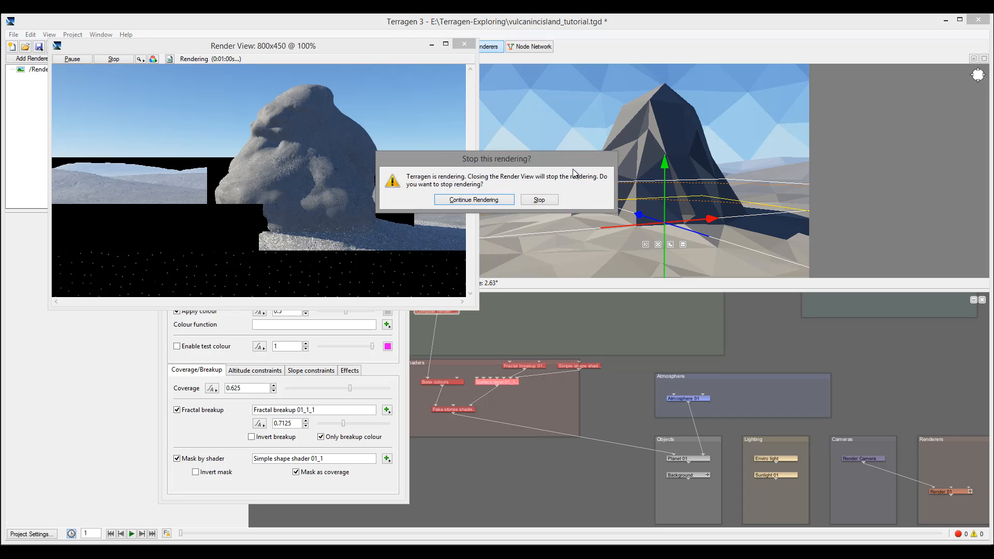
left_click(536, 199)
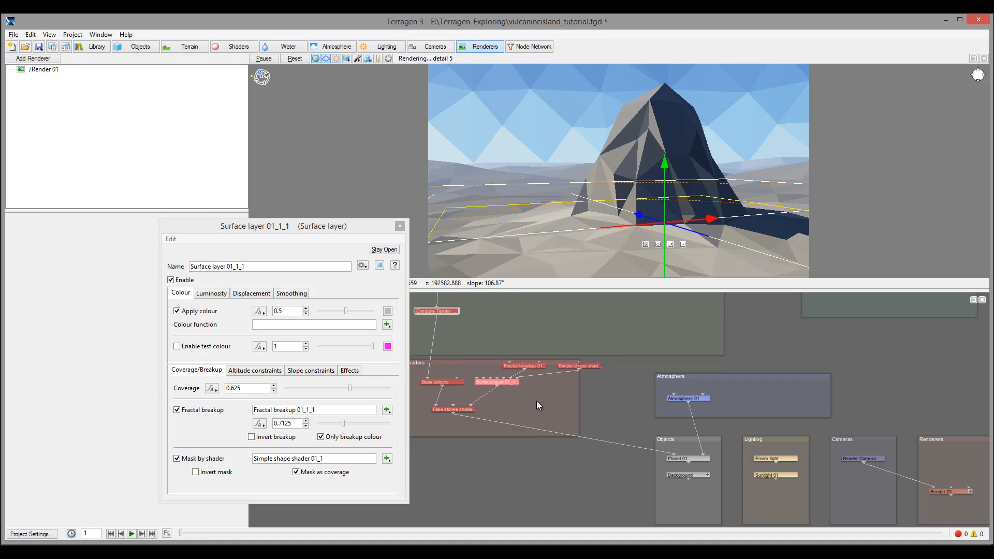
Step: Open the SmallRocksCover shader's settings and set its displacement amplitude to 20
middle_click_drag(527, 369, 526, 421)
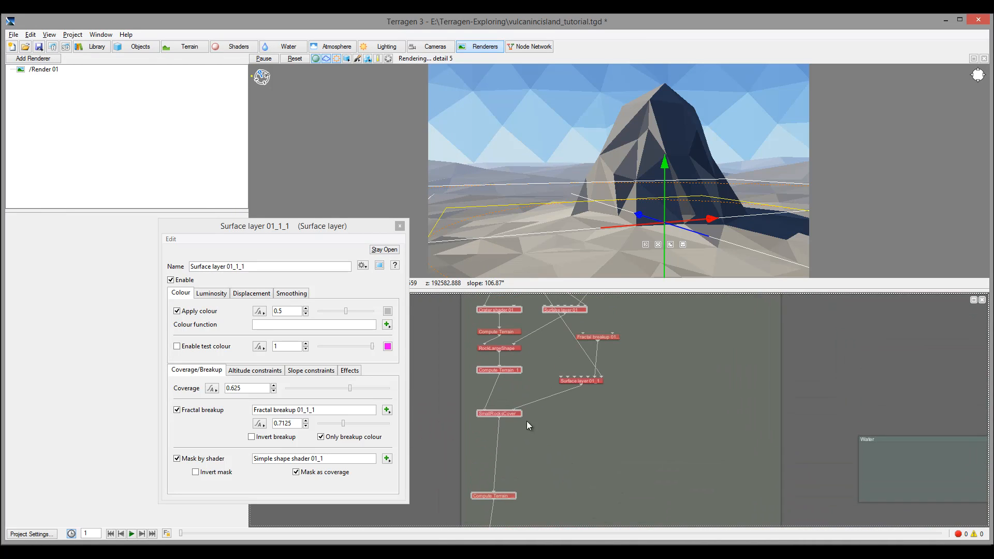
left_click(506, 414)
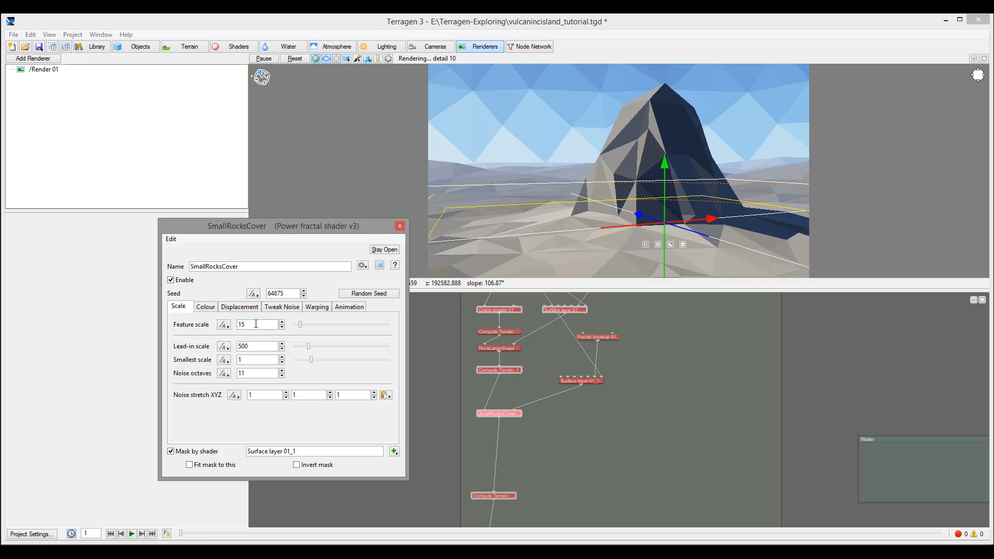
left_click(225, 308)
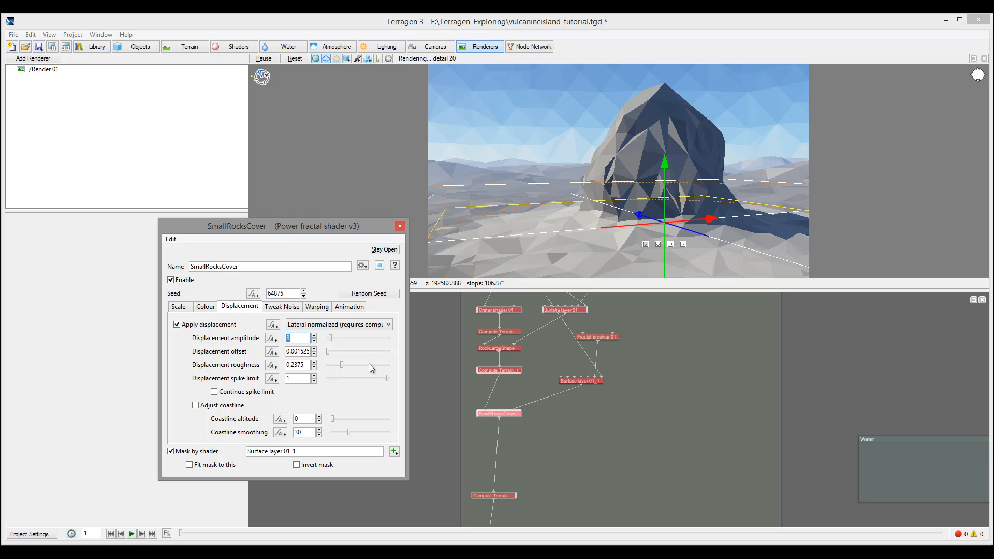
type("1")
type("20")
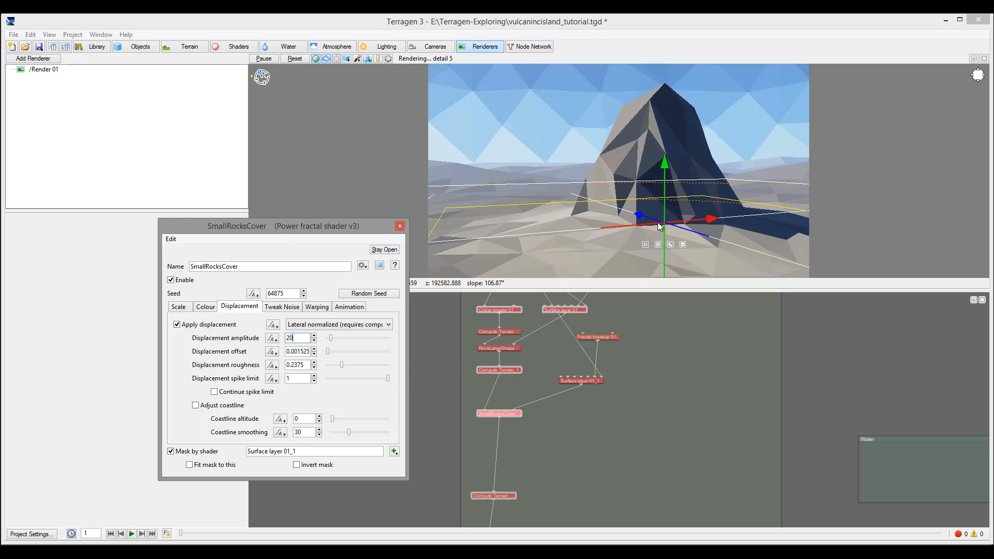
Step: Set SmallRocksCover's feature scale to 25 and its displacement amplitude to 30, and close its settings
left_click(179, 307)
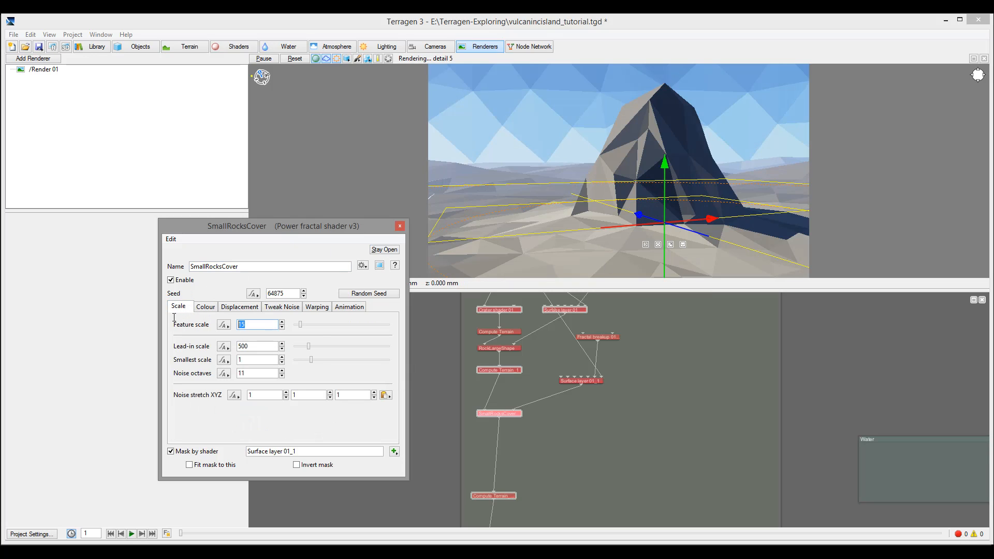
type("25")
left_click(246, 308)
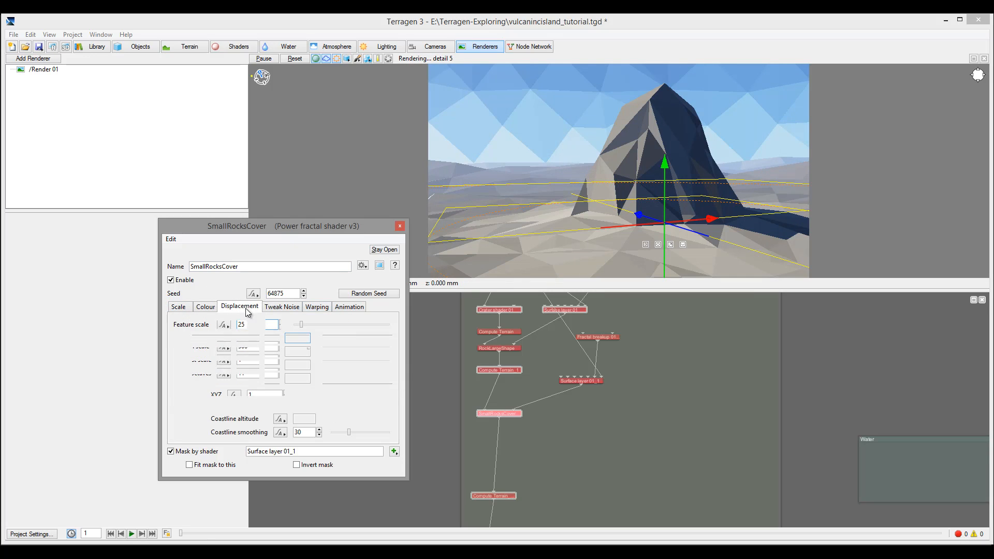
double_click(292, 339)
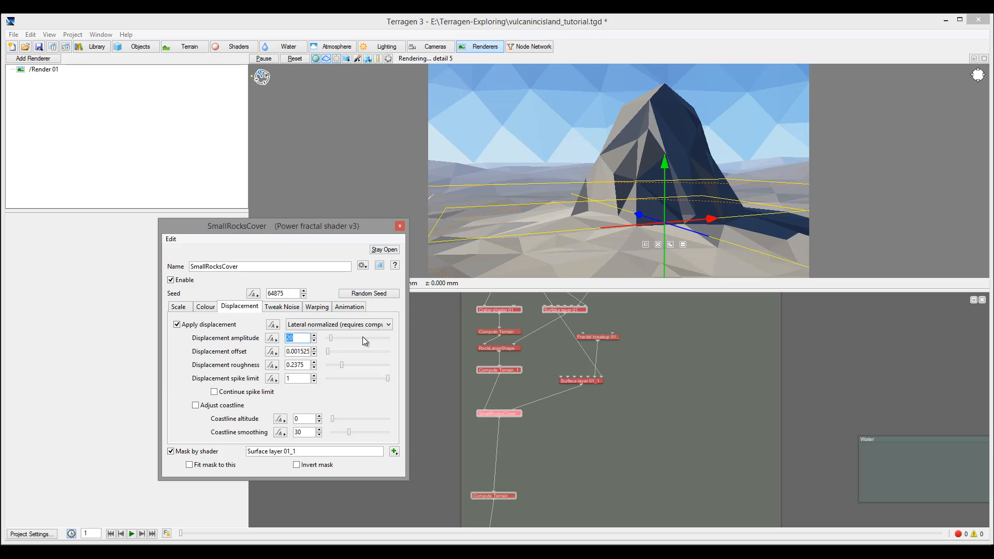
type("3")
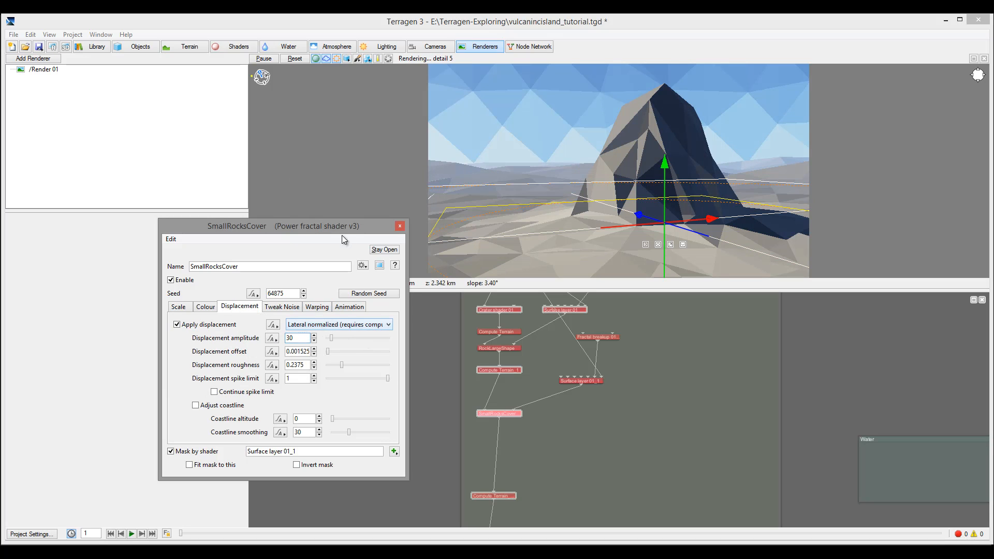
left_click(400, 226)
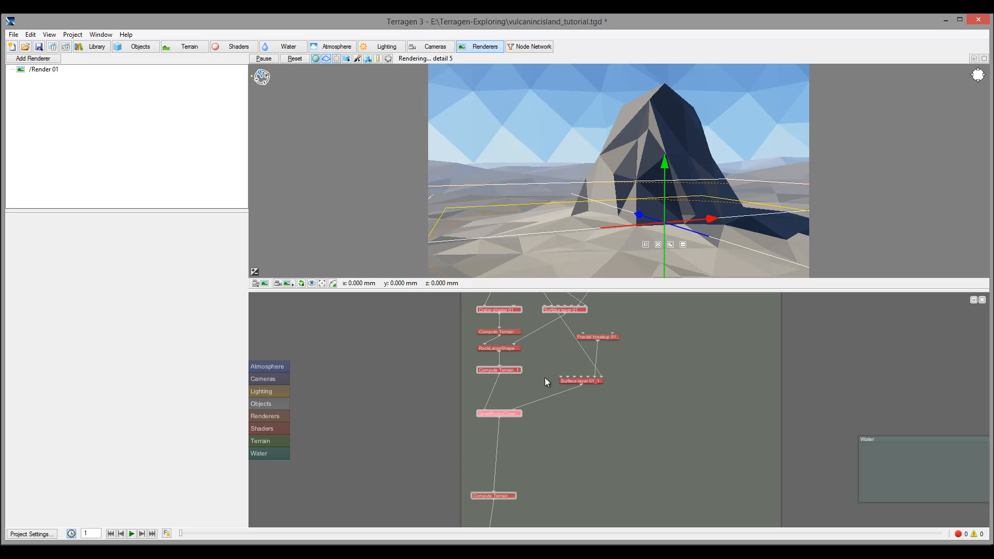
Step: Set Surface layer 01_1's minimum altitude to 150 and its min alt fuzzy zone to 150, and enable Use Y for altitude
double_click(590, 380)
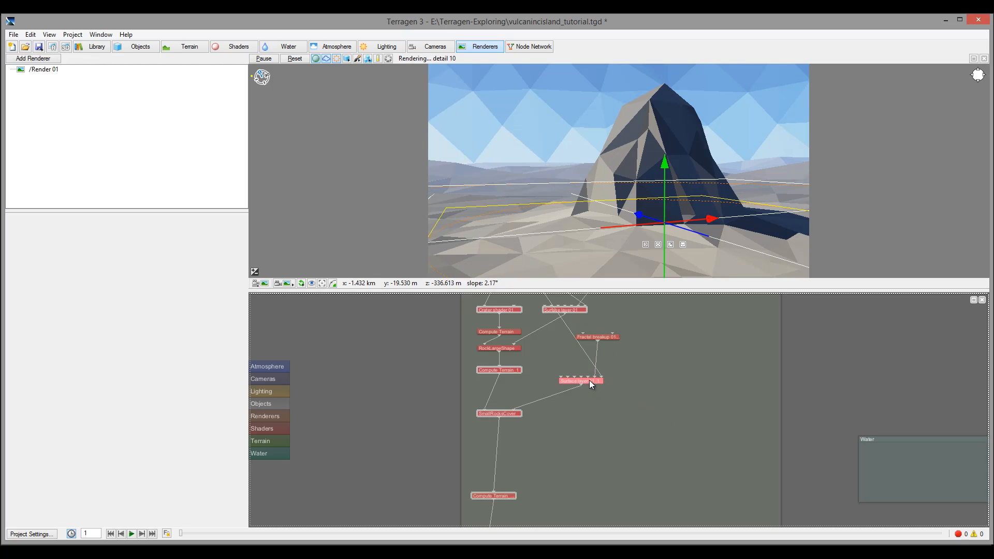
left_click(263, 371)
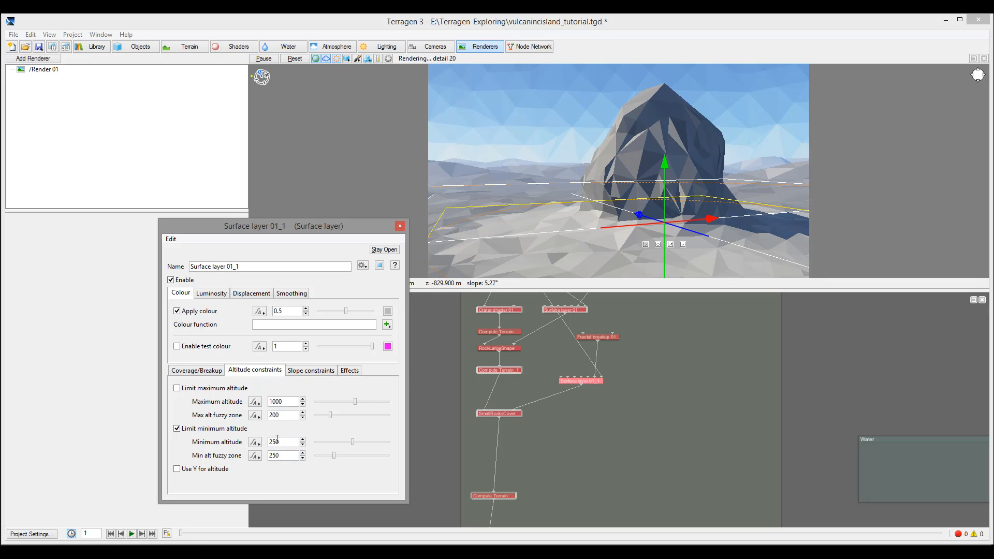
type("1")
type("1")
left_click(195, 470)
Step: Run a test render with the new altitude limits of the small-rock mask, stop it and close the render view
left_click(53, 47)
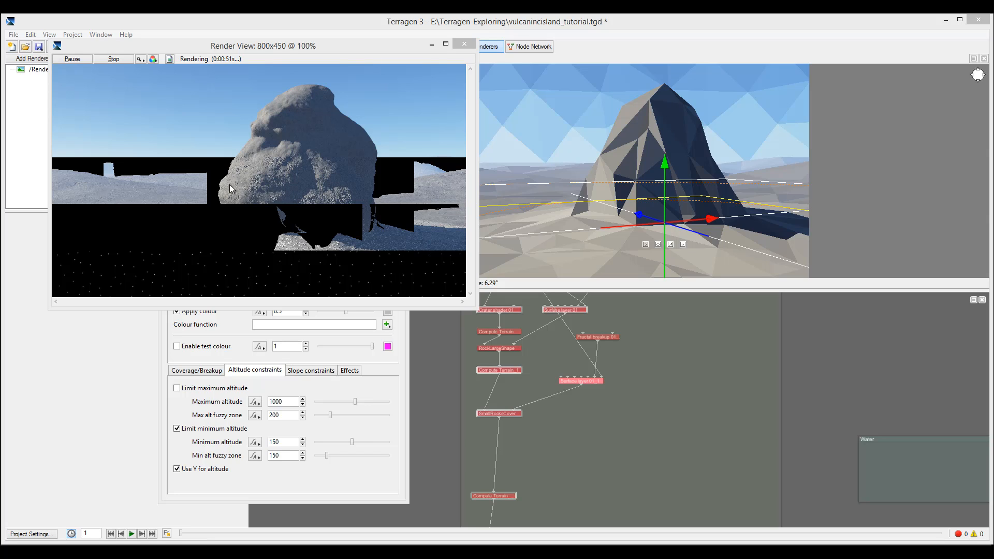
left_click(464, 44)
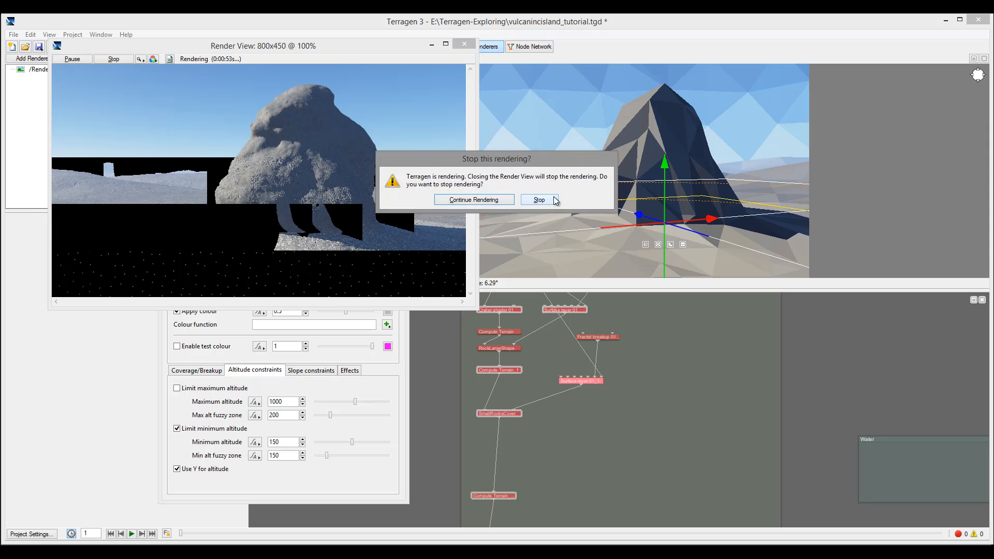
left_click(539, 200)
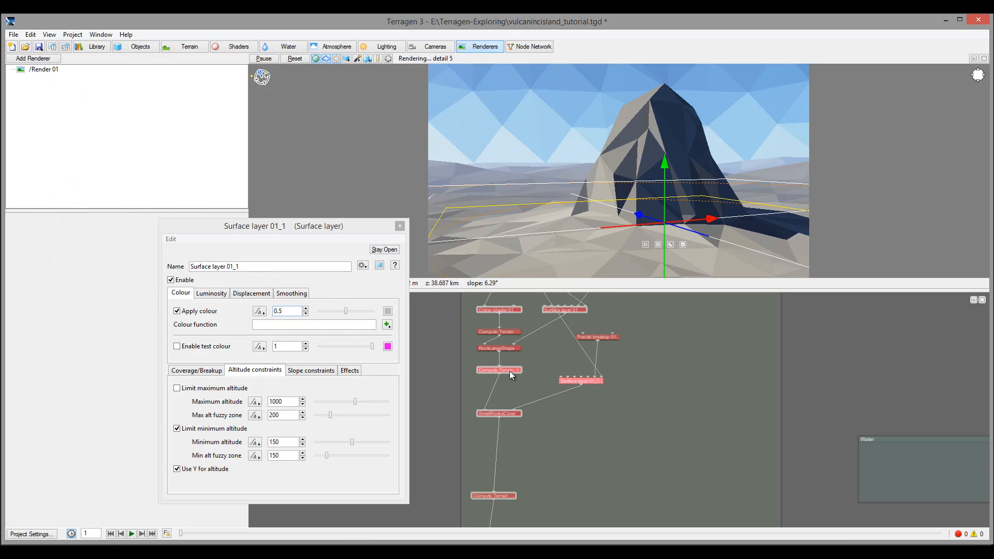
Step: Set SmallRocksCover's displacement amplitude to 80 and its displacement roughness to 0.25625
double_click(510, 413)
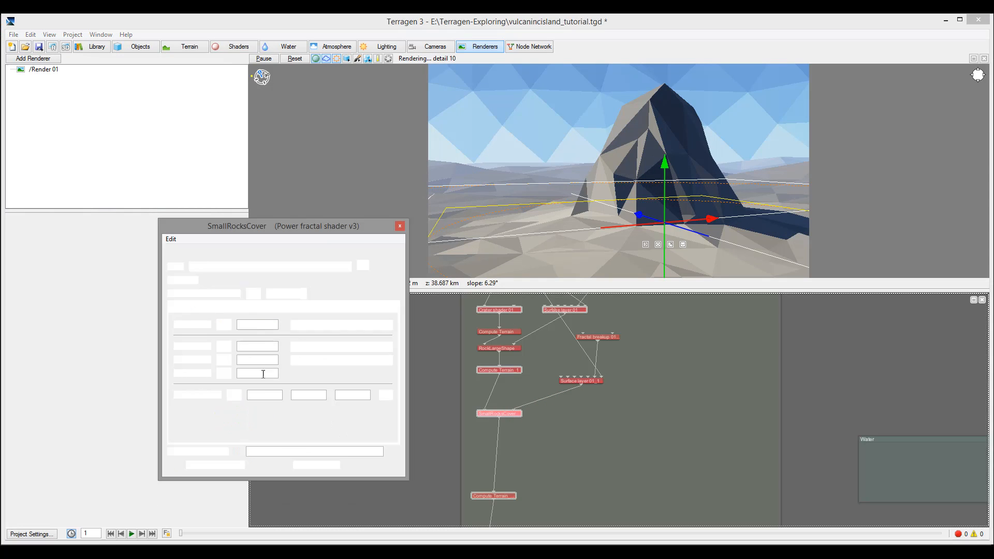
left_click(240, 307)
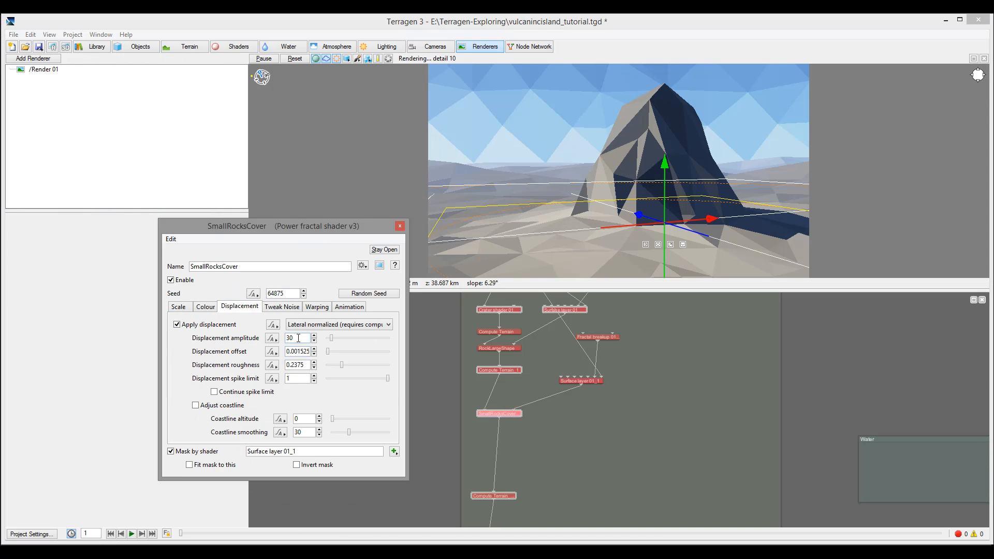
left_click_drag(267, 335, 240, 337)
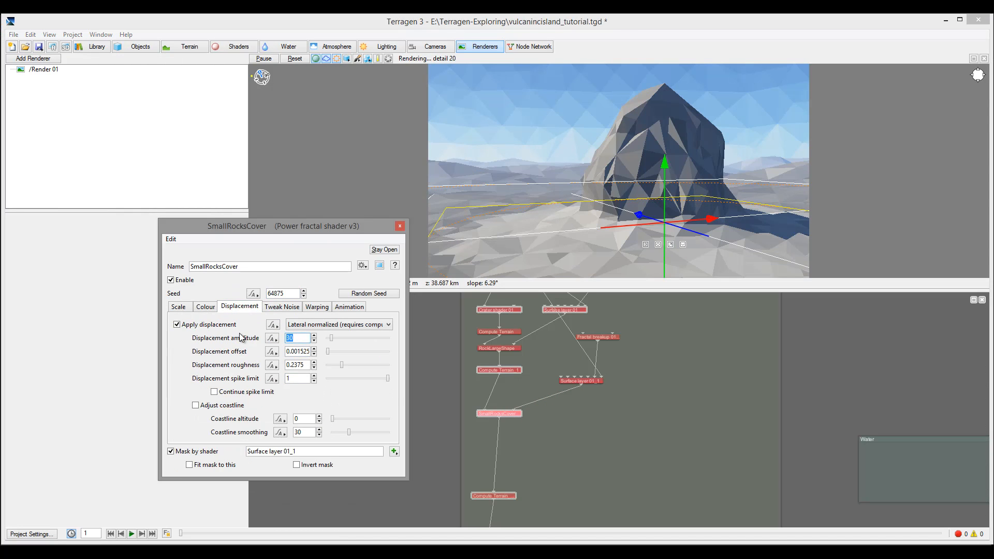
type("80")
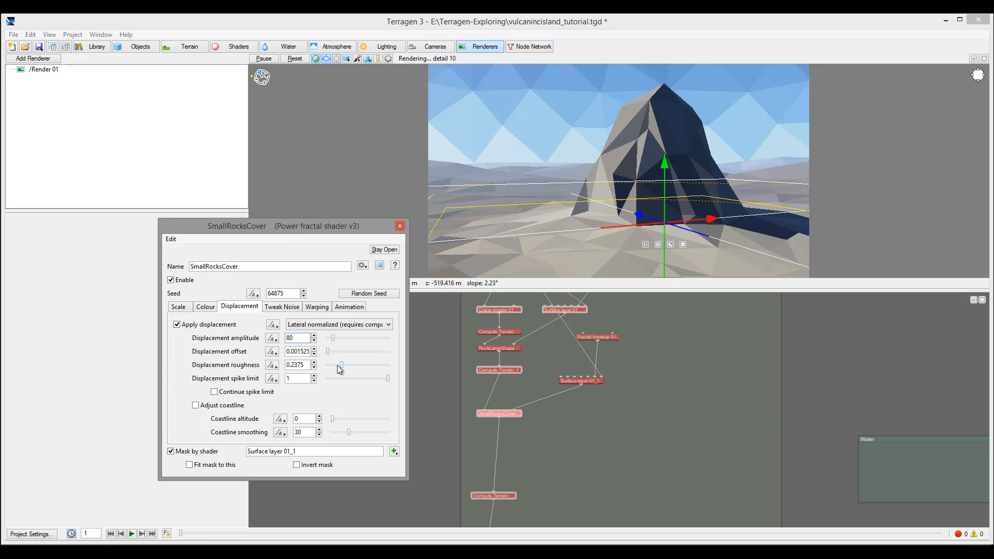
left_click_drag(342, 365, 343, 365)
Step: Run a test render of the stronger small-rock displacement, stop it, and close the render view and SmallRocksCover's settings
left_click(53, 48)
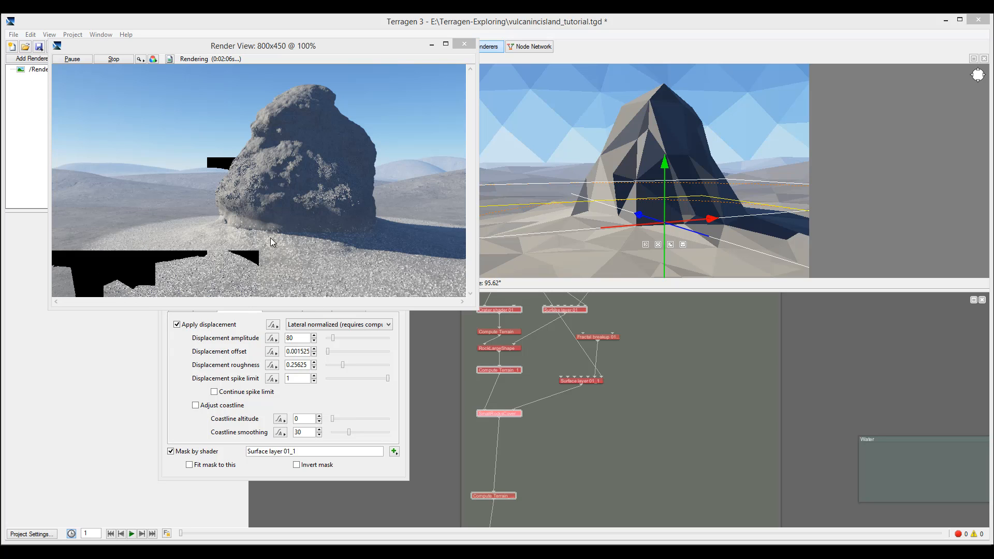
left_click(464, 44)
left_click(539, 200)
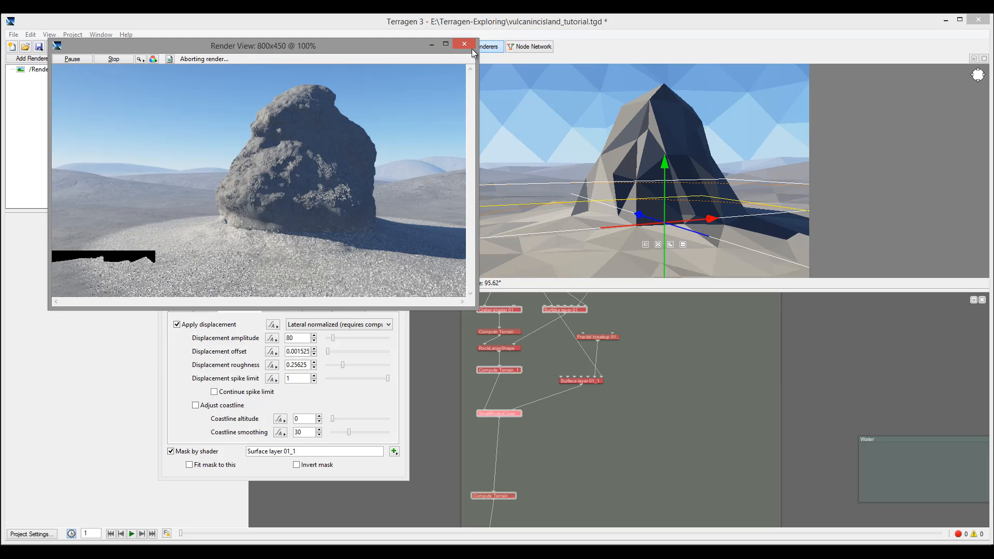
left_click(471, 48)
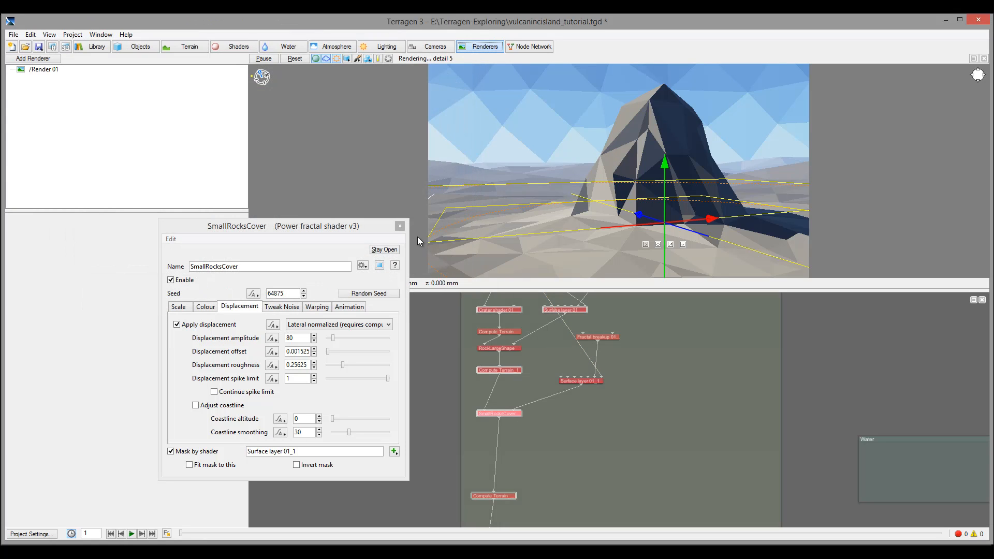
left_click(400, 226)
Step: Set the coverage of Surface layer 01_1_1, the fake stones' mask, to 0.6125 and adjust its fractal breakup amount
left_click_drag(649, 389, 592, 266)
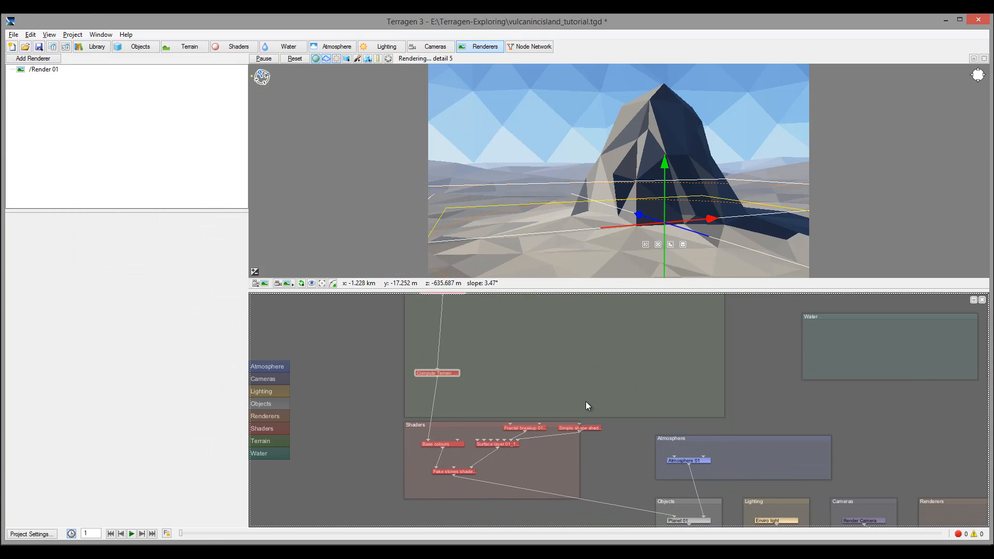
double_click(497, 444)
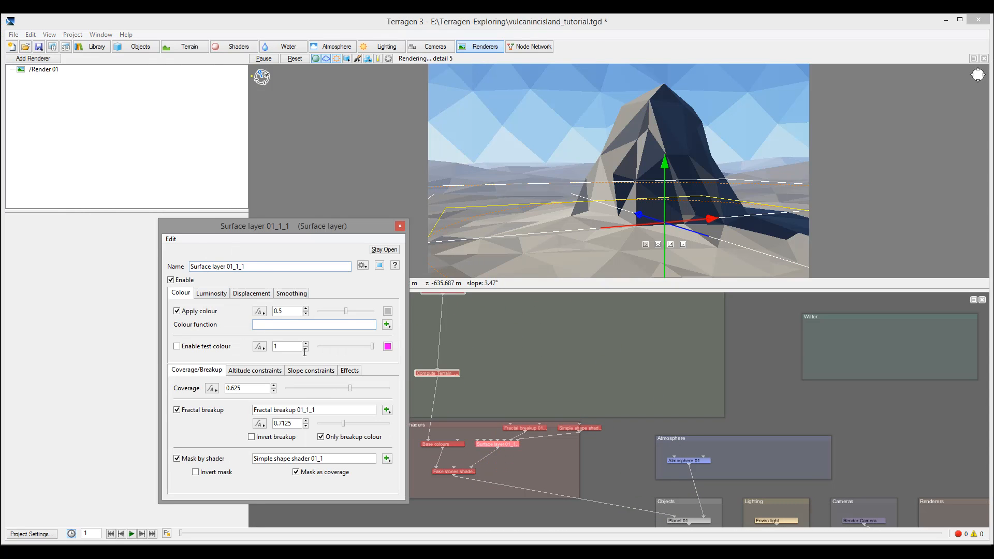
left_click_drag(350, 389, 349, 389)
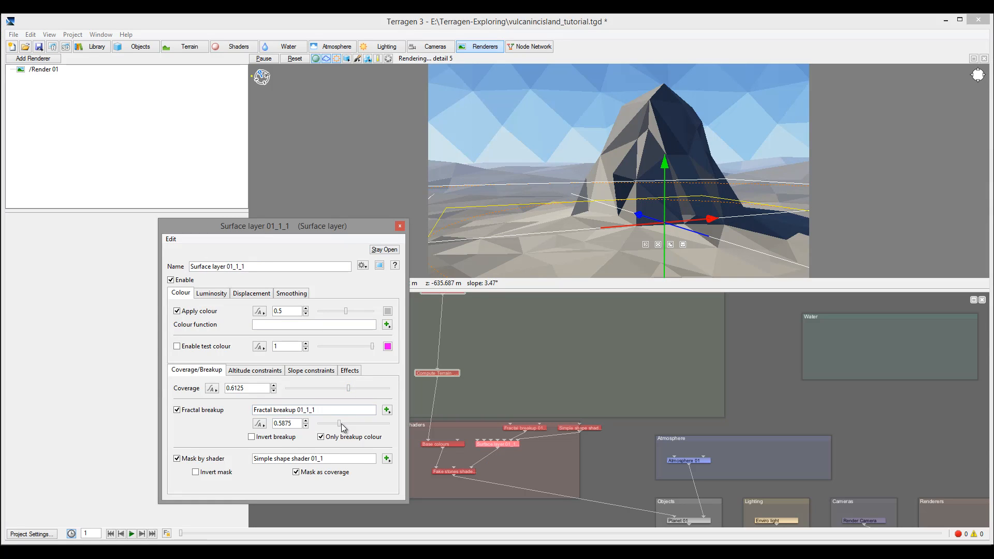
left_click_drag(341, 424, 347, 428)
left_click(399, 226)
Step: Open Fake stones shader 01's settings, check the stone scale and close them
left_click(462, 471)
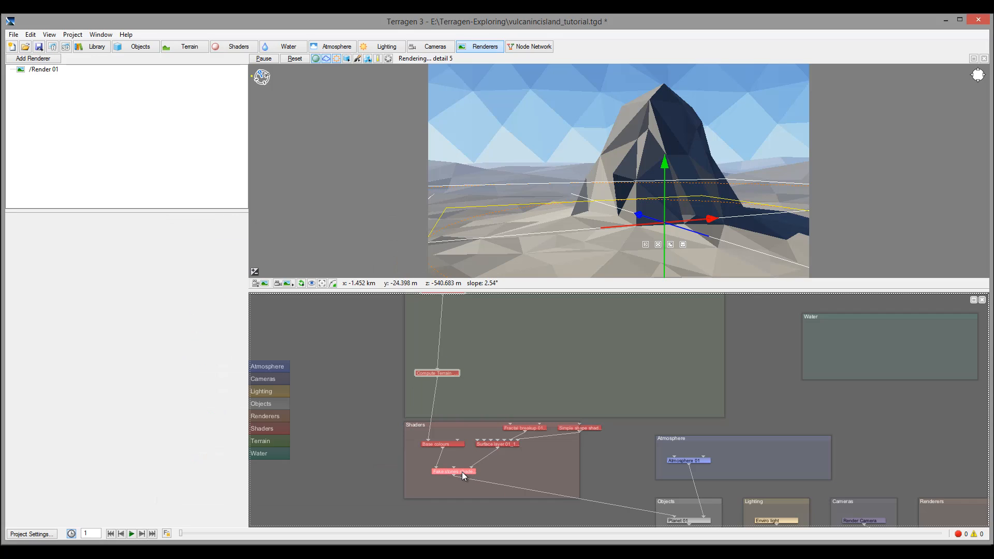
double_click(462, 471)
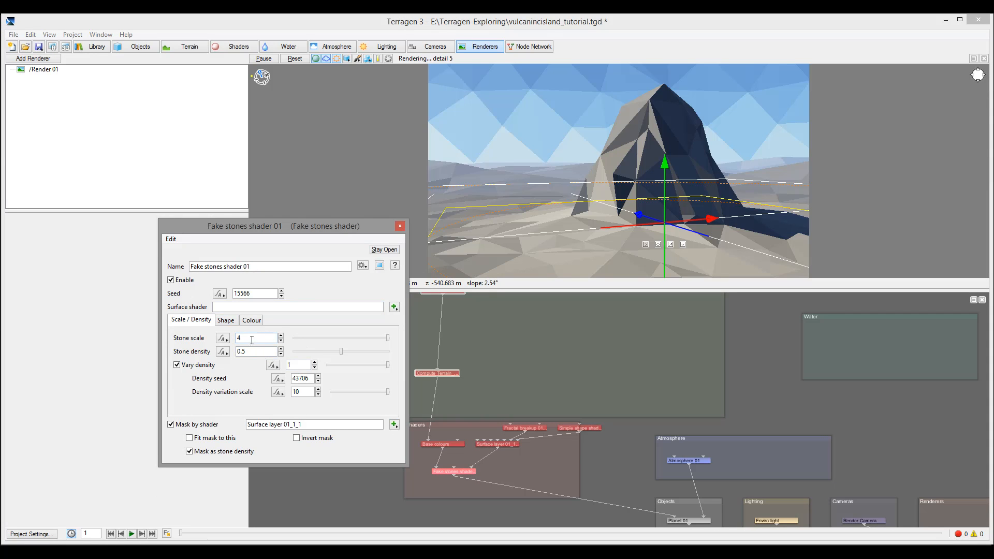
double_click(253, 338)
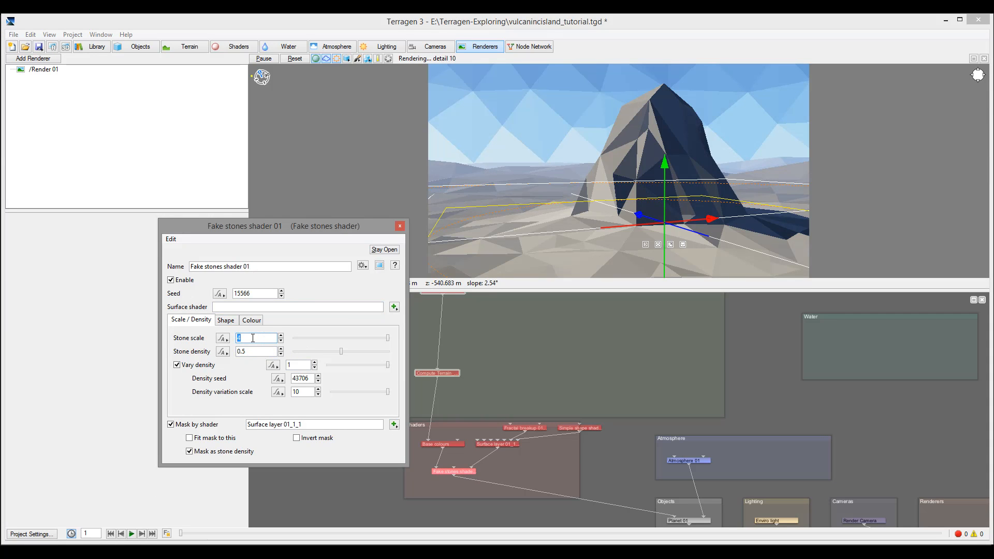
left_click(400, 226)
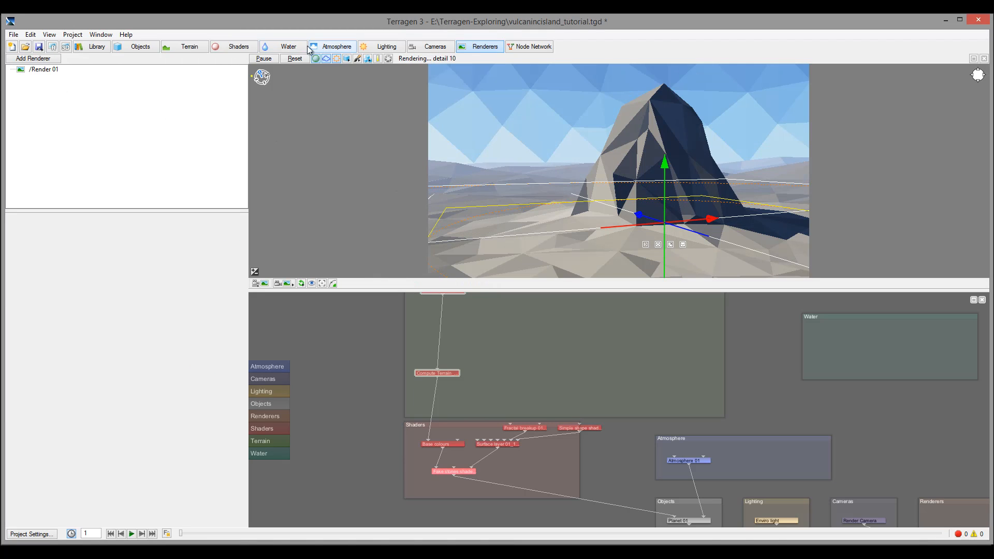
Step: Add a lake water object to the scene and expand it in the object list
left_click(289, 48)
left_click(42, 60)
left_click(98, 61)
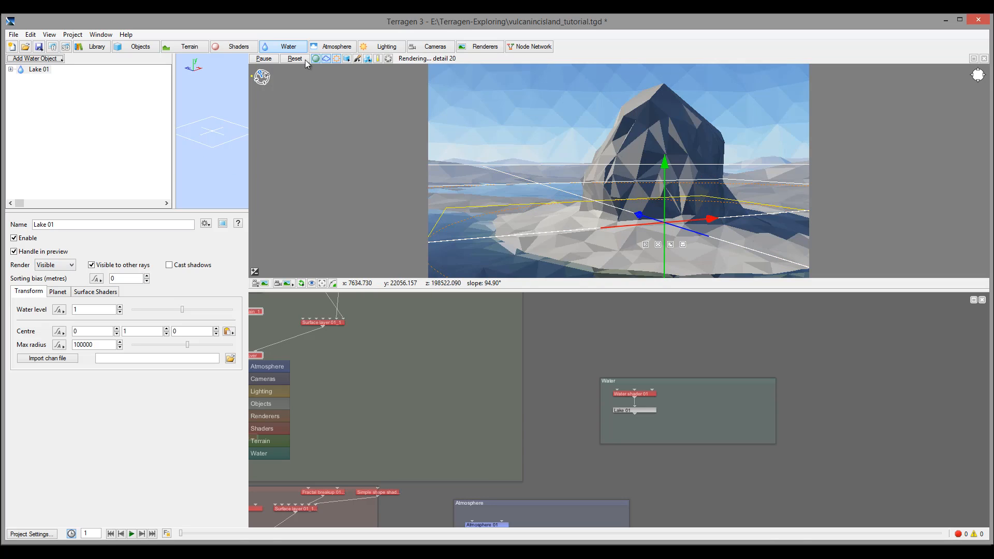
double_click(20, 72)
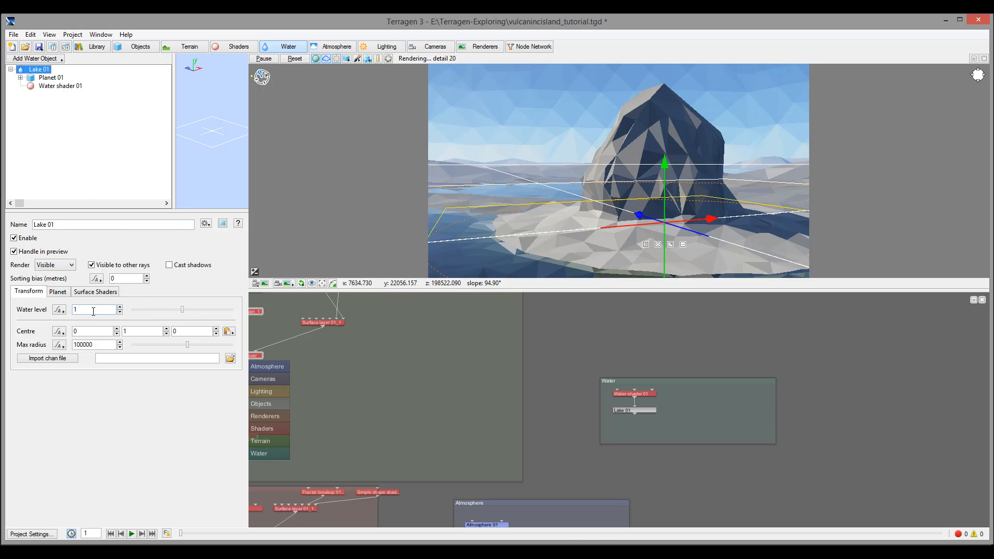
Step: Try water levels of 5 and 10 for Lake 01 and check the shoreline in the preview
double_click(93, 309)
type("5")
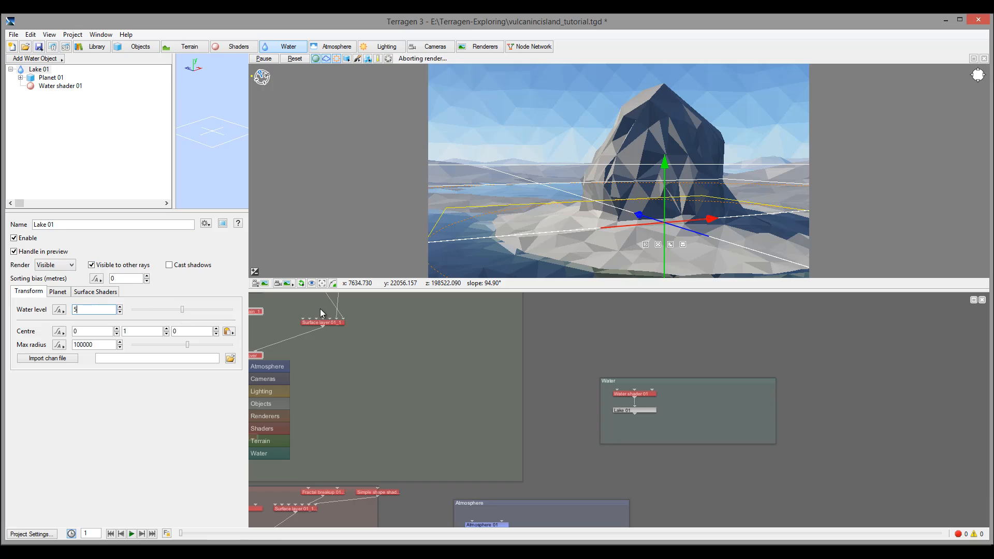
key("Return")
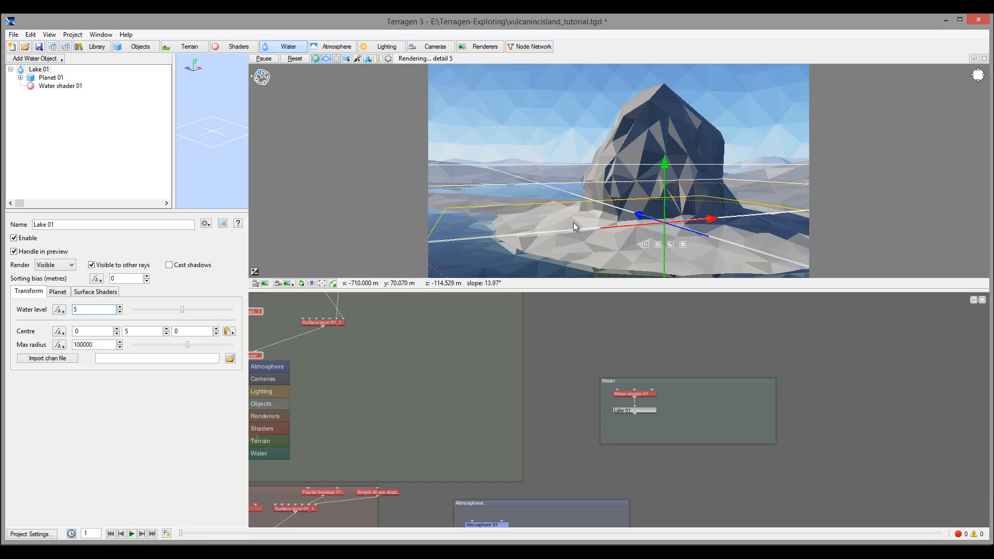
left_click(573, 222)
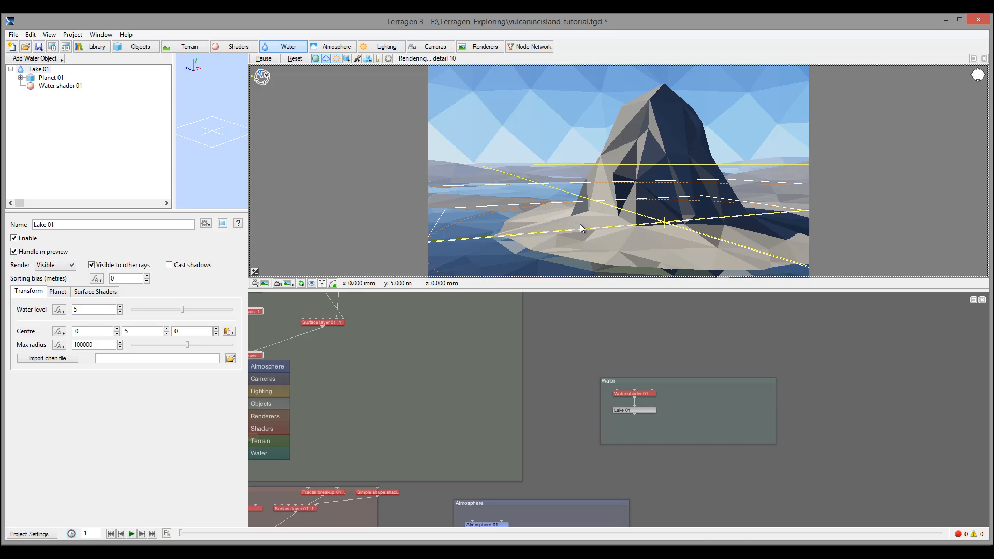
double_click(101, 309)
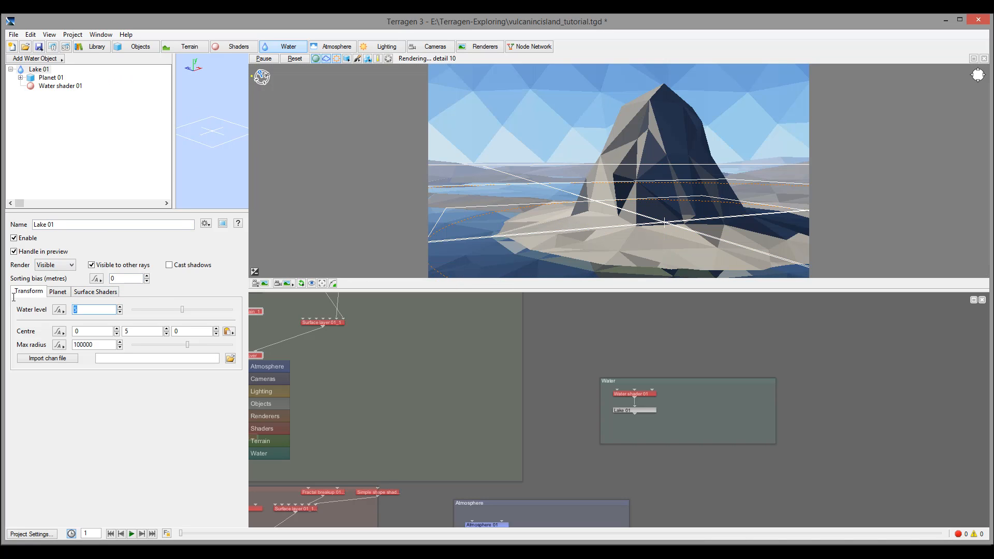
type("10")
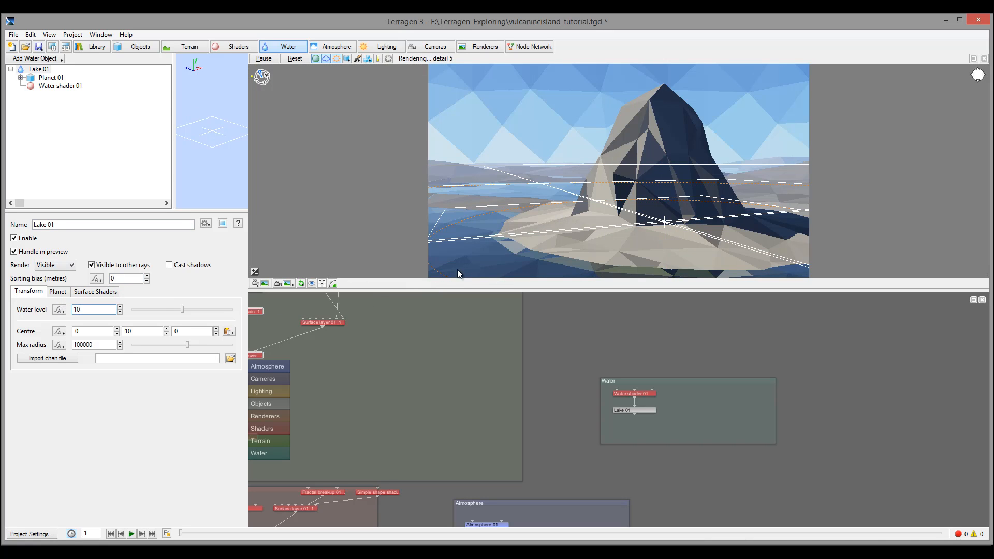
left_click(573, 218)
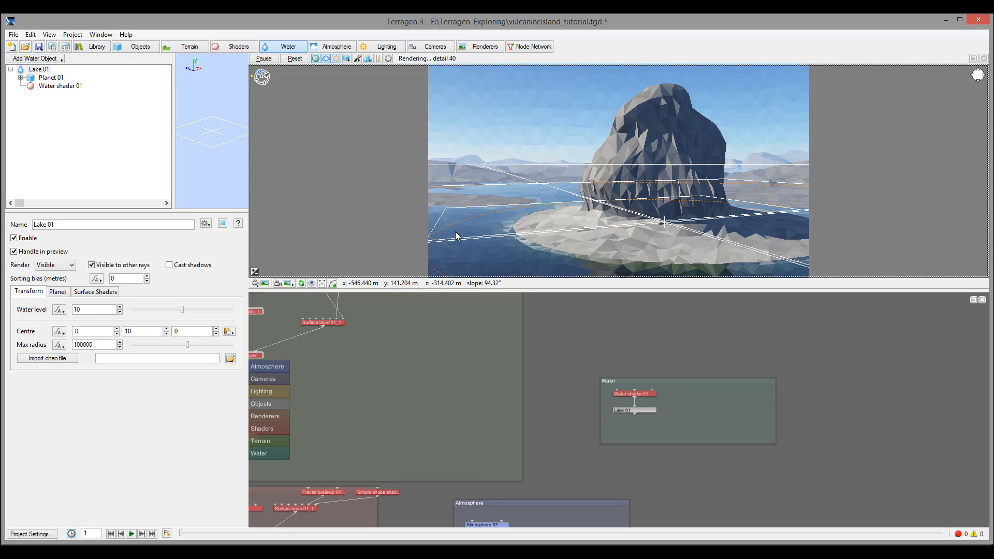
Step: Set Lake 01's water level to 20 and check the shoreline in the preview
double_click(89, 309)
type("2")
key("Return")
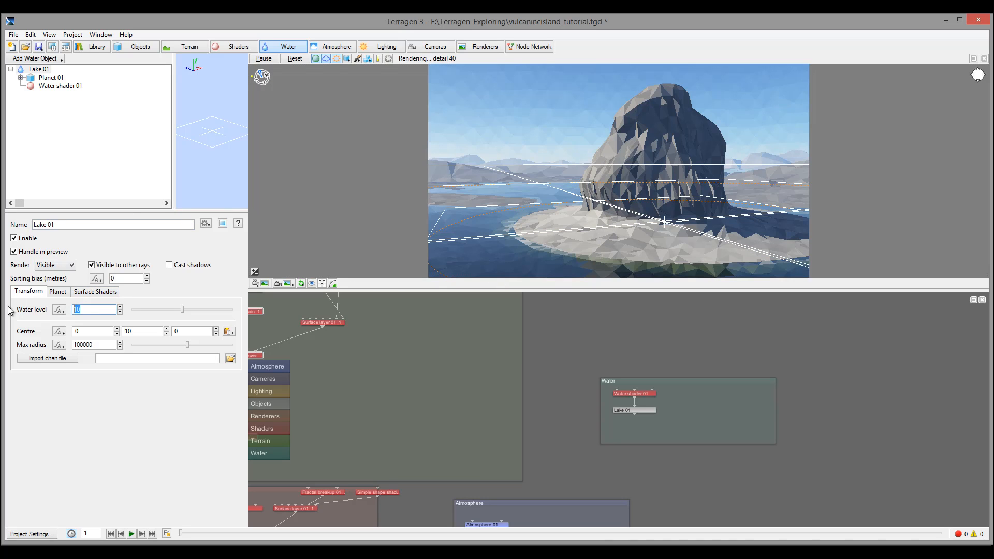
type("0")
key("Return")
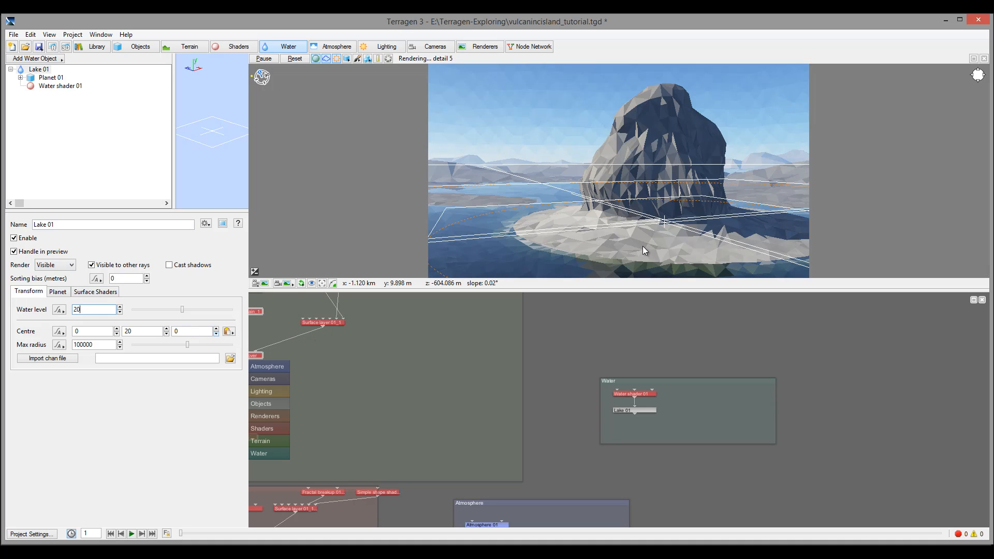
left_click(589, 227)
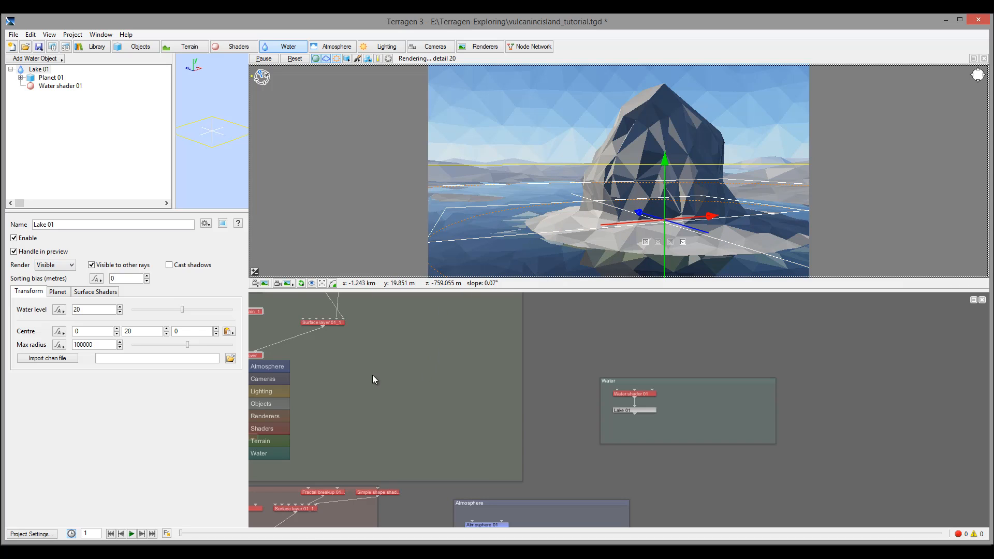
Step: Try a rim skirt of 700 on Crater shader 01, settle on 500, and close its settings
middle_click_drag(318, 311, 508, 433)
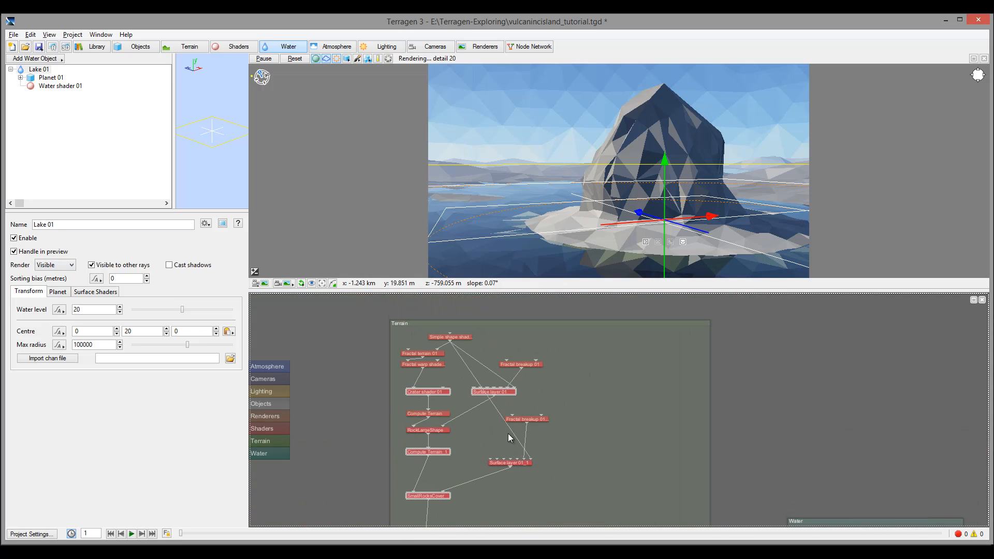
double_click(429, 392)
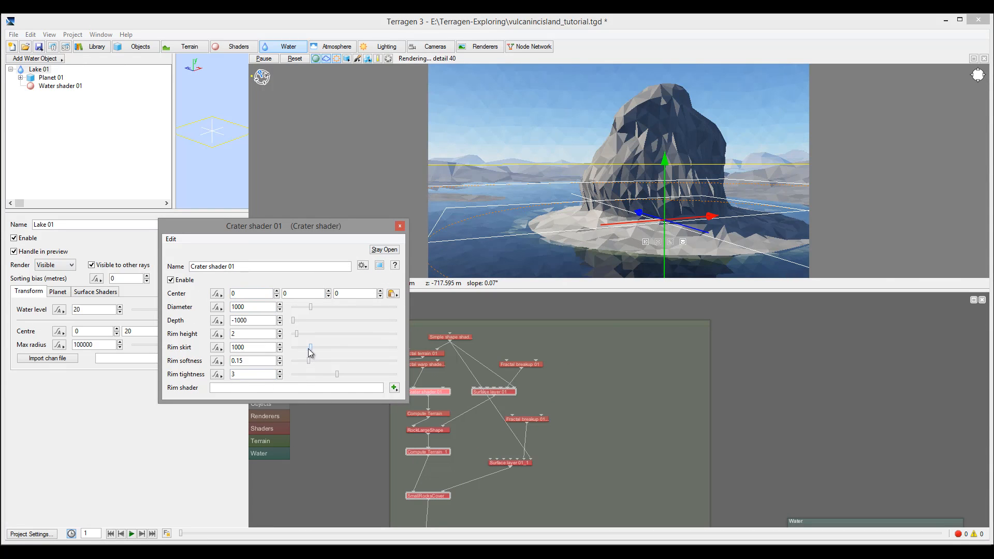
left_click_drag(247, 348, 210, 347)
type("700")
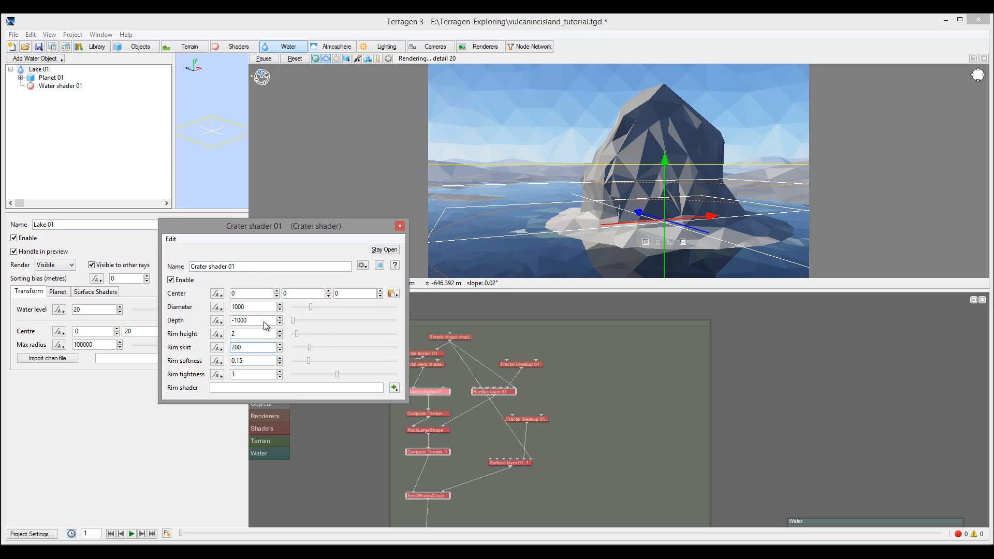
type("500")
key("Return")
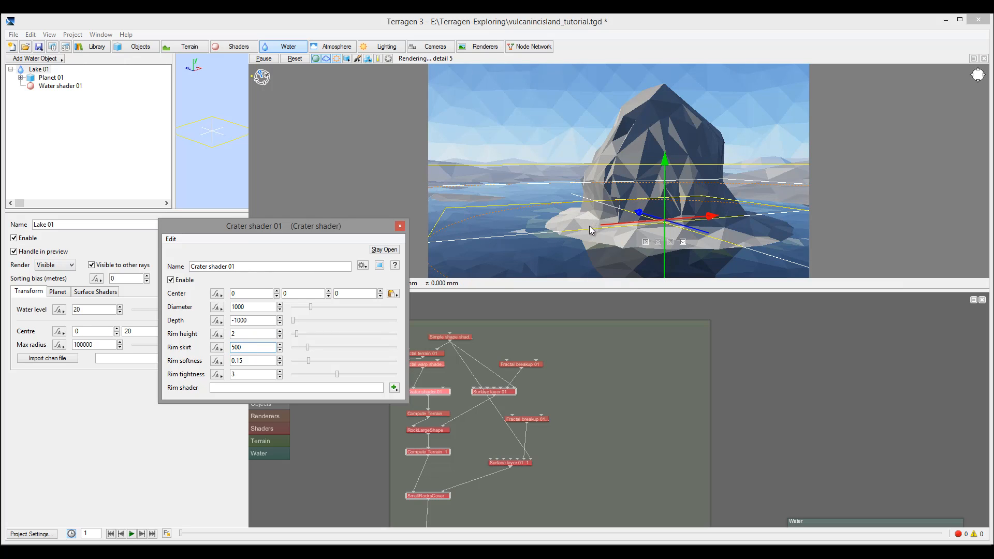
left_click(400, 226)
Step: Render a test image of the island in the lake, inspect the shoreline, and close the render
left_click(53, 48)
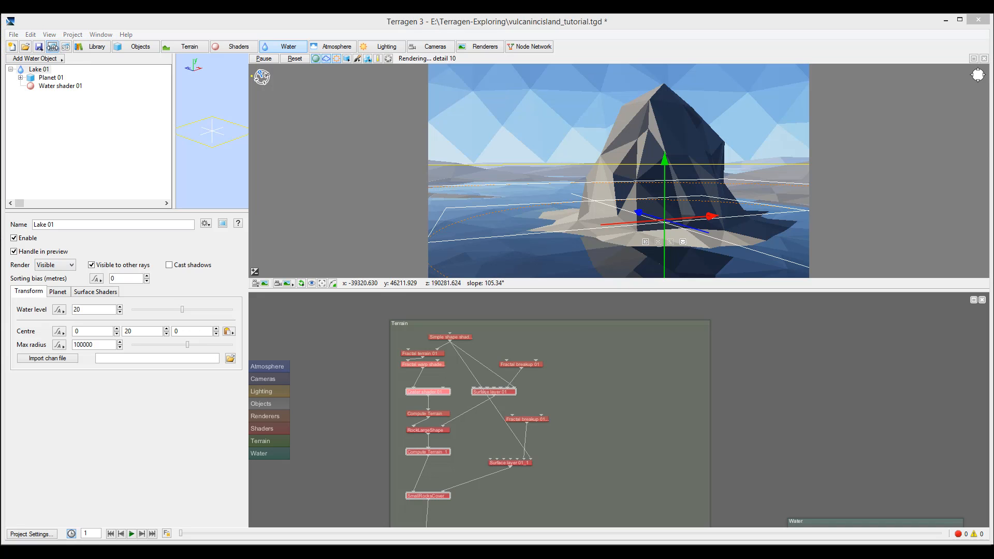
left_click(78, 61)
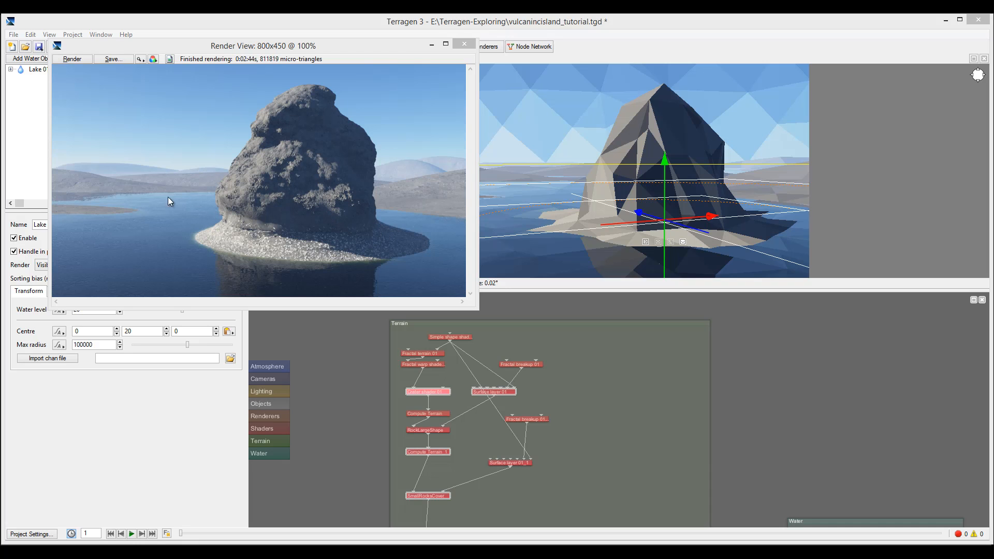
left_click(464, 44)
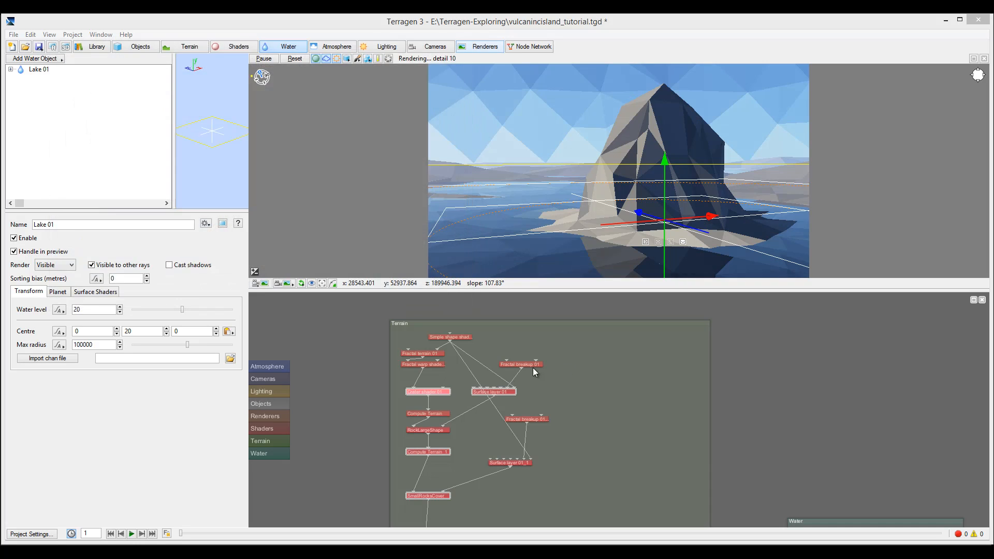
Step: Set the displacement roughness of the SmallRocksCover shader to about 0.13 and close its settings
double_click(437, 496)
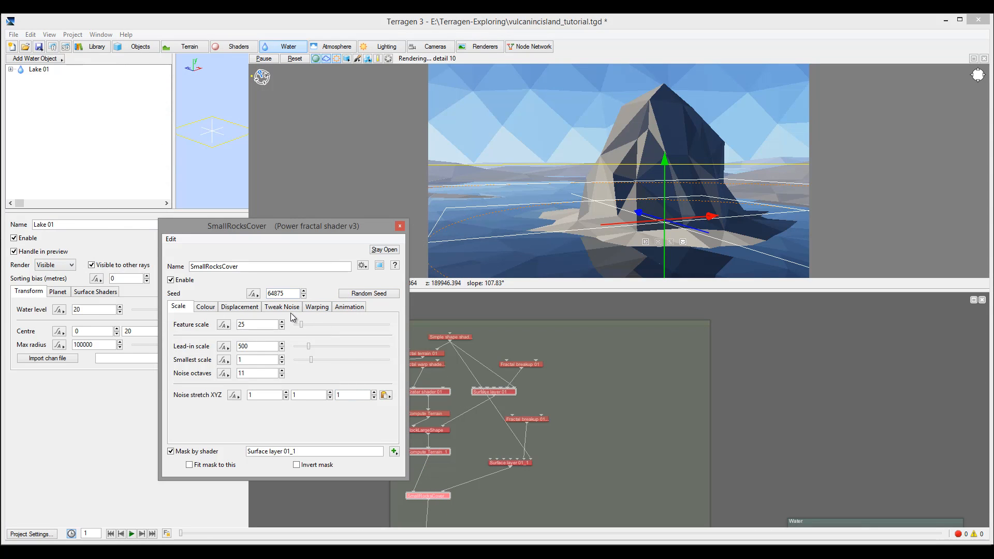
left_click(280, 310)
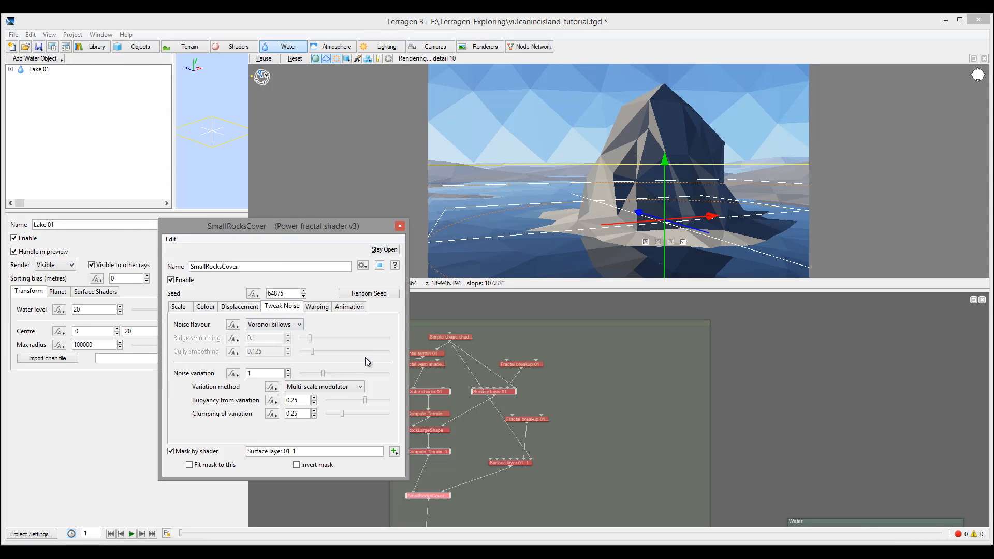
left_click(241, 309)
left_click_drag(343, 365, 334, 367)
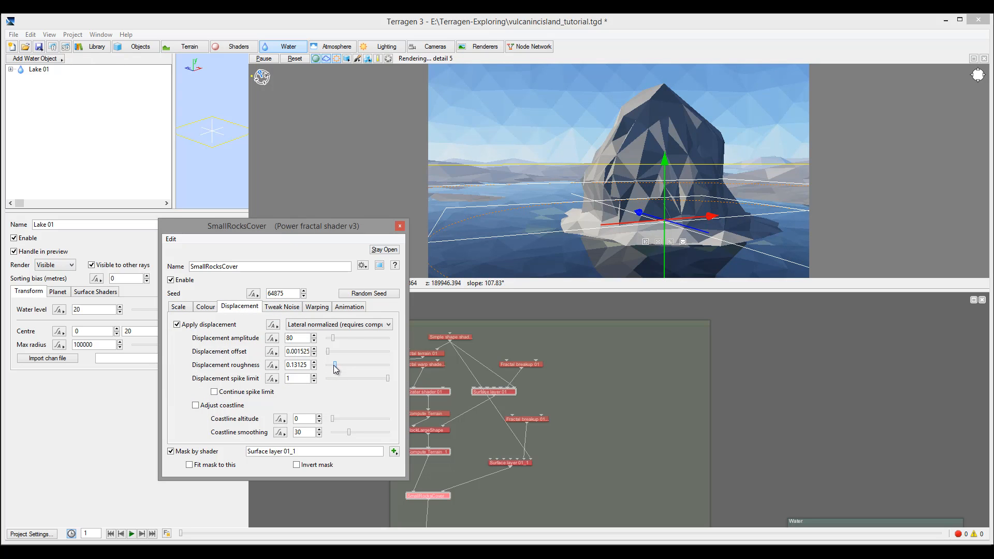
left_click(400, 227)
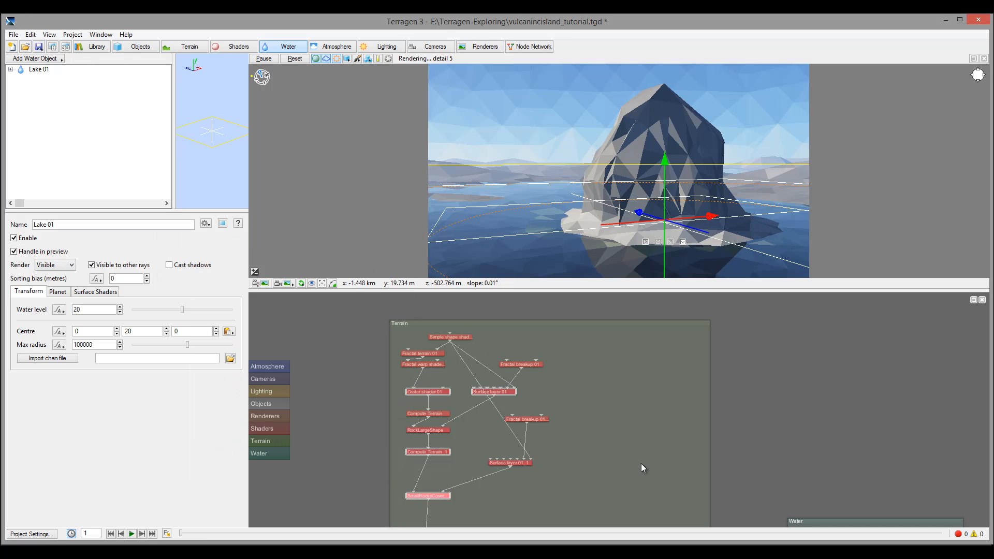
Step: Widen the island's base by setting Crater shader 01's rim skirt to 1000
double_click(426, 392)
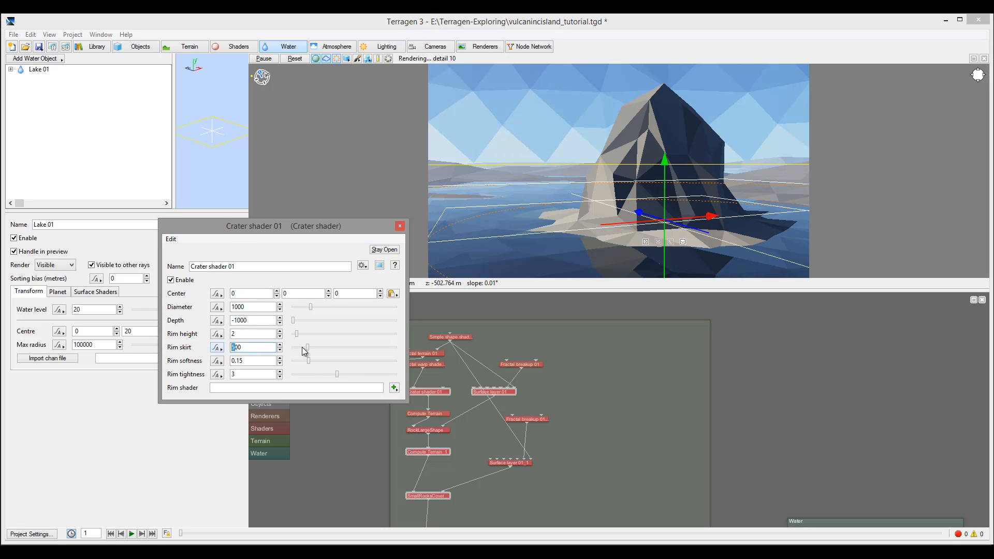
type("10")
key("Return")
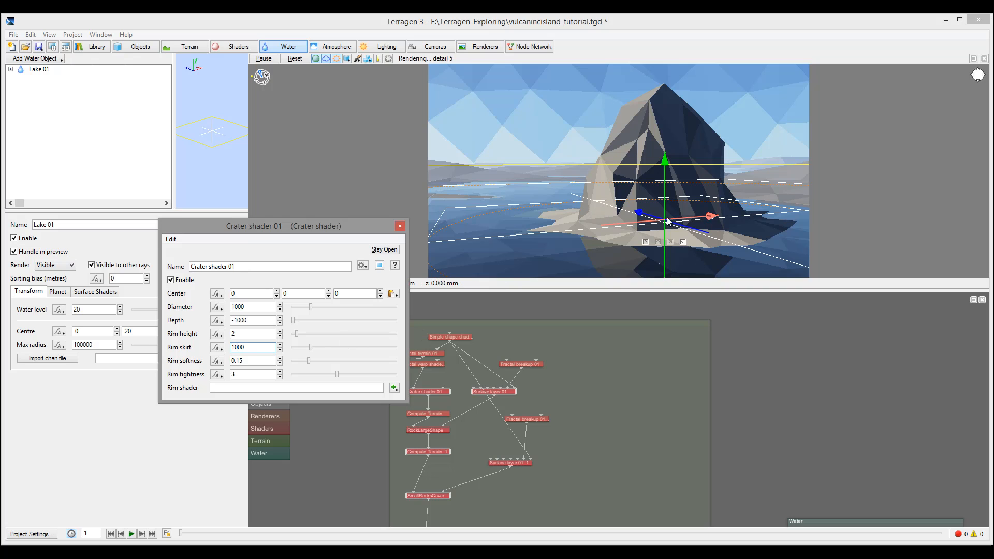
left_click(400, 226)
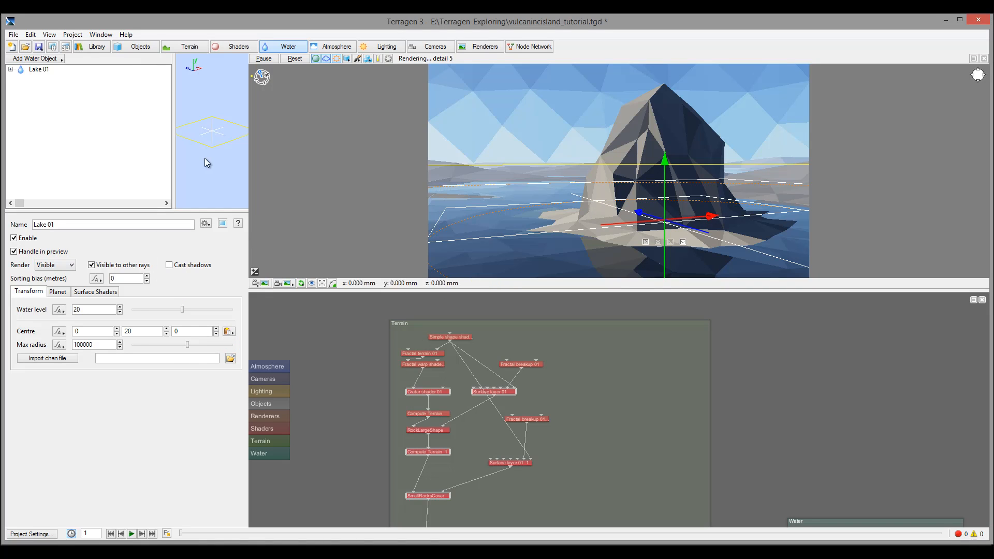
Step: Raise the water level of Lake 01 to 50
left_click(32, 71)
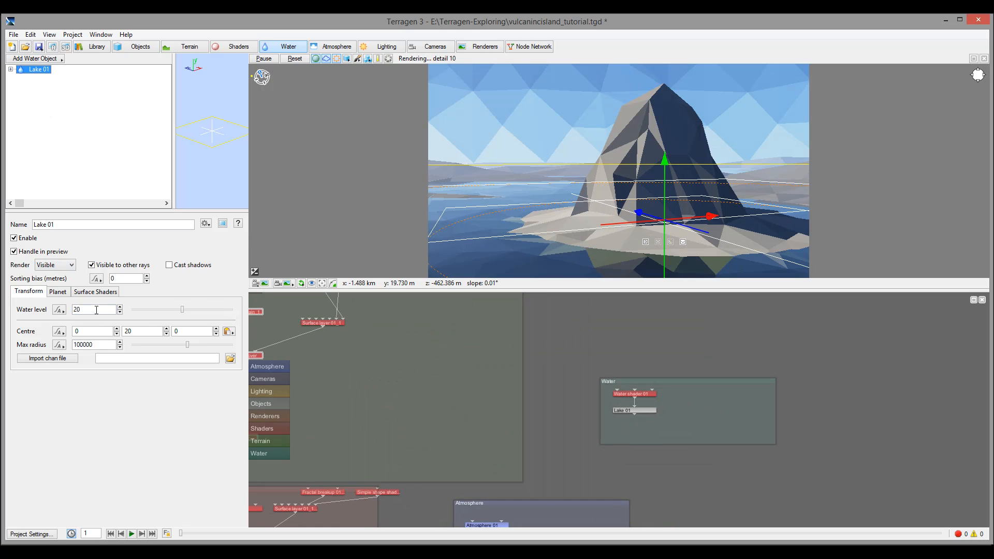
left_click_drag(98, 309, 22, 313)
type("50")
key("Return")
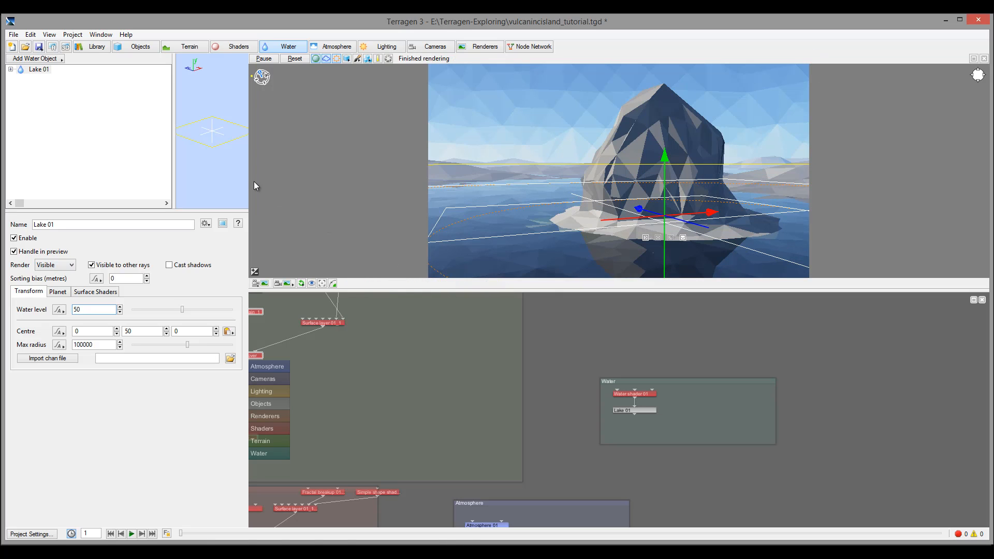
Step: Set the displacement amplitude of Fractal terrain 01 to 1500 and close its settings
left_click_drag(402, 366, 561, 500)
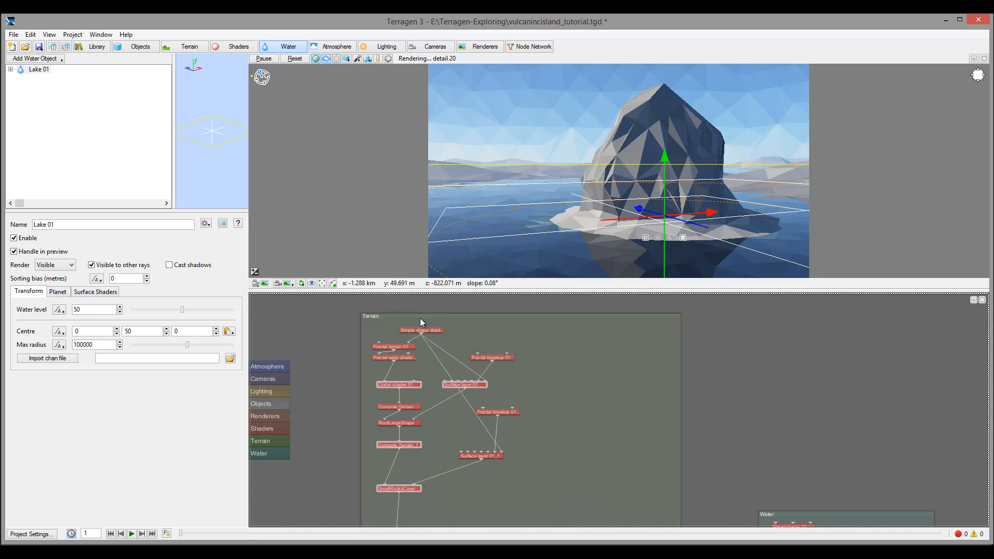
double_click(399, 346)
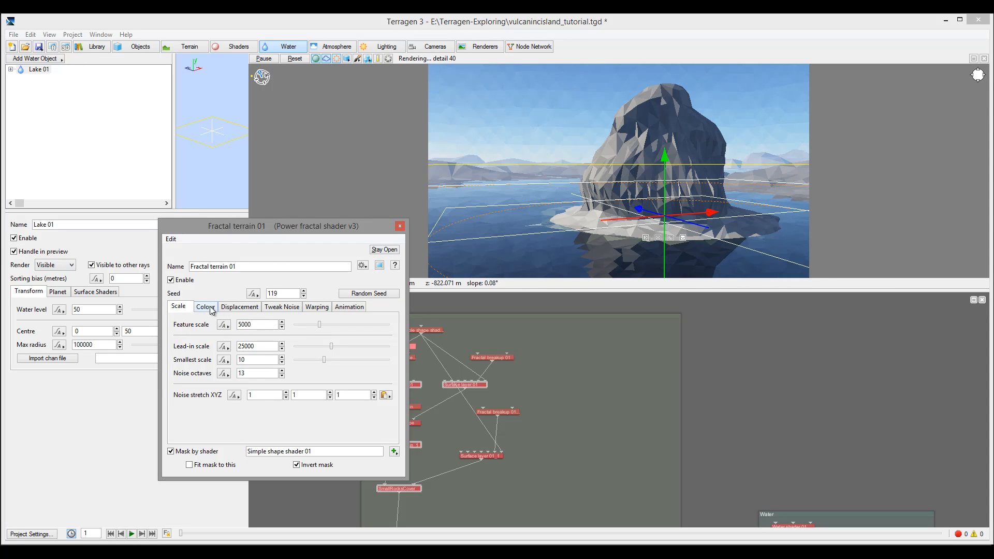
left_click(234, 310)
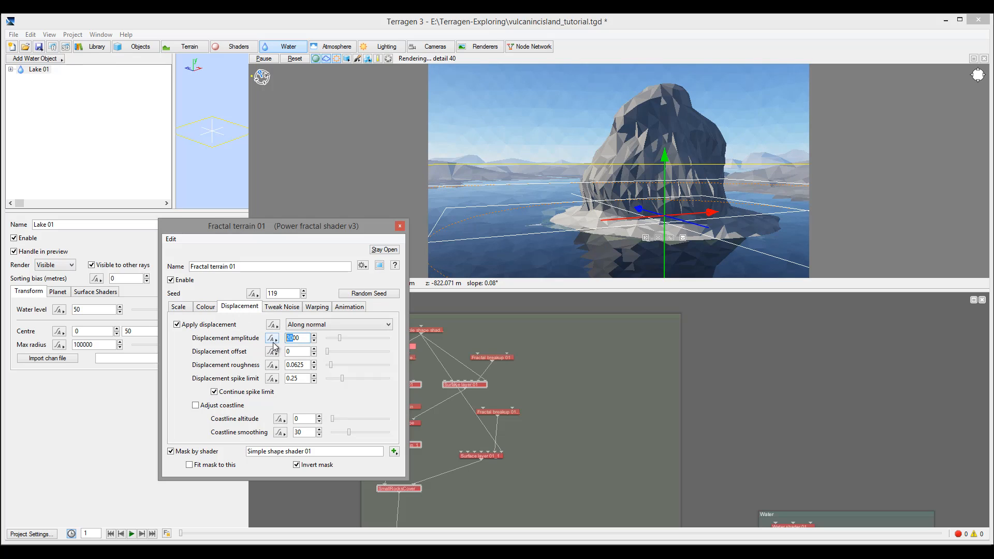
type("15")
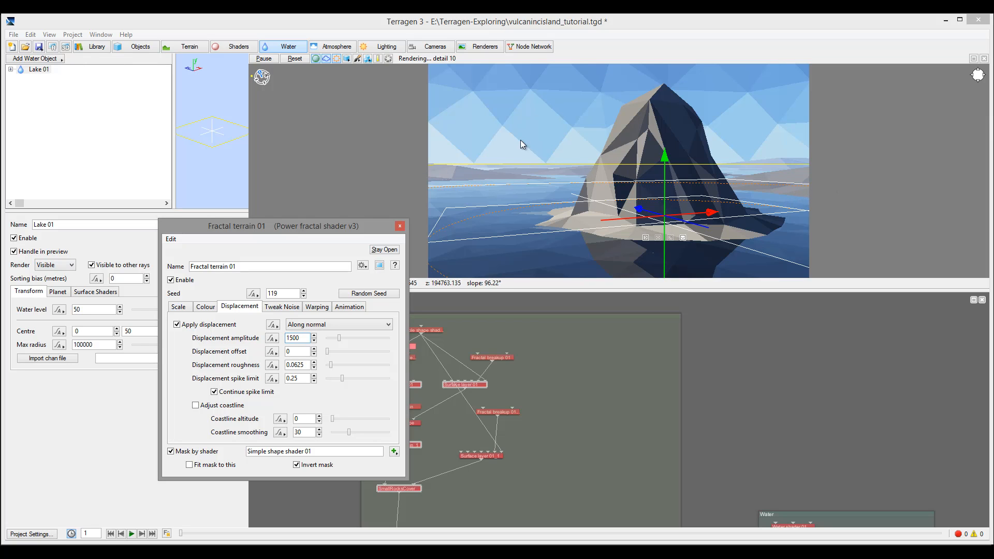
left_click(399, 226)
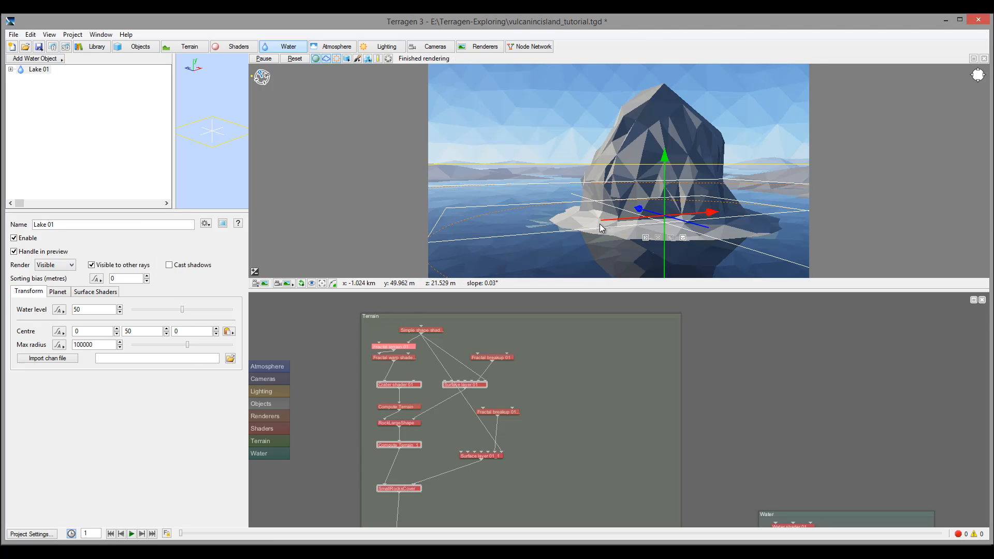
Step: Disable the Lake 01 water object so the terrain around the island is exposed
left_click_drag(729, 213, 707, 179, "alt")
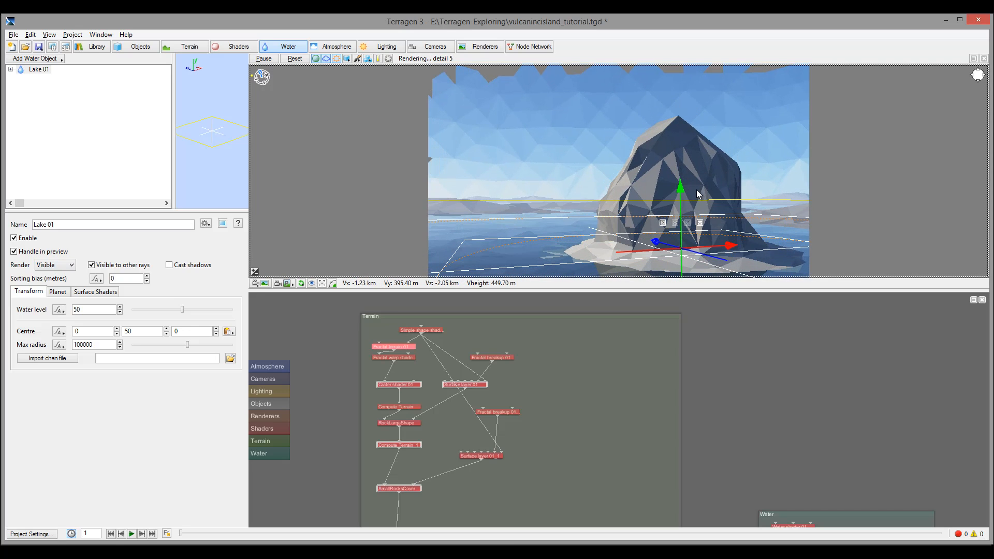
scroll(664, 190, "down", 1)
left_click_drag(669, 170, 679, 206, "alt")
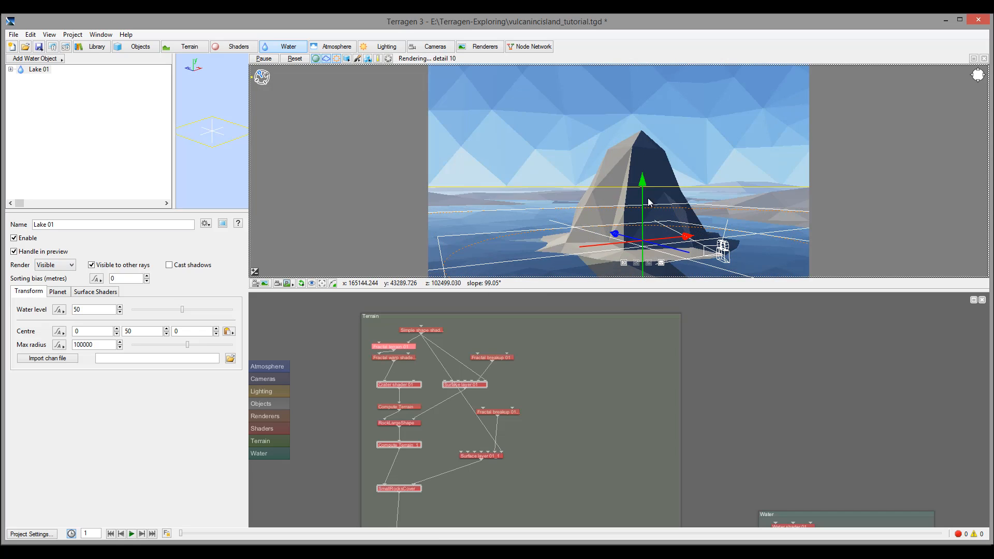
left_click_drag(824, 220, 539, 212, "alt")
left_click_drag(599, 218, 502, 219, "alt")
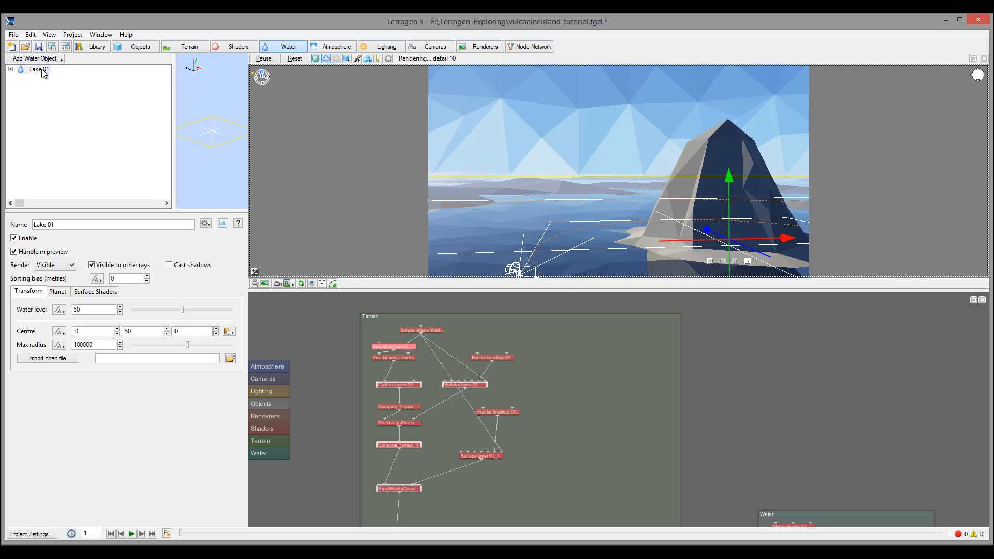
left_click(14, 239)
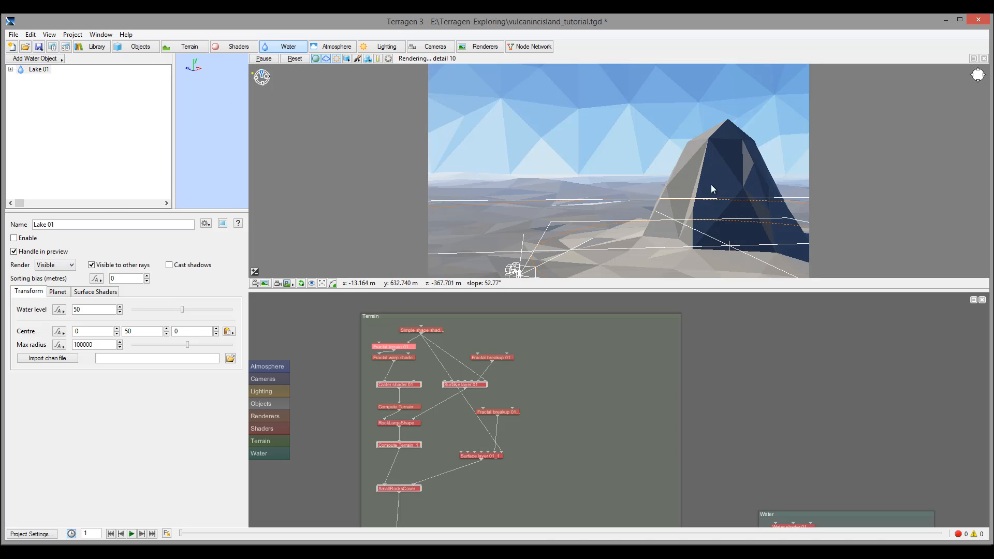
Step: Adjust the diffuse colour of Fake stones shader 01 to about 0.76 and close its settings
left_click_drag(639, 442, 604, 274)
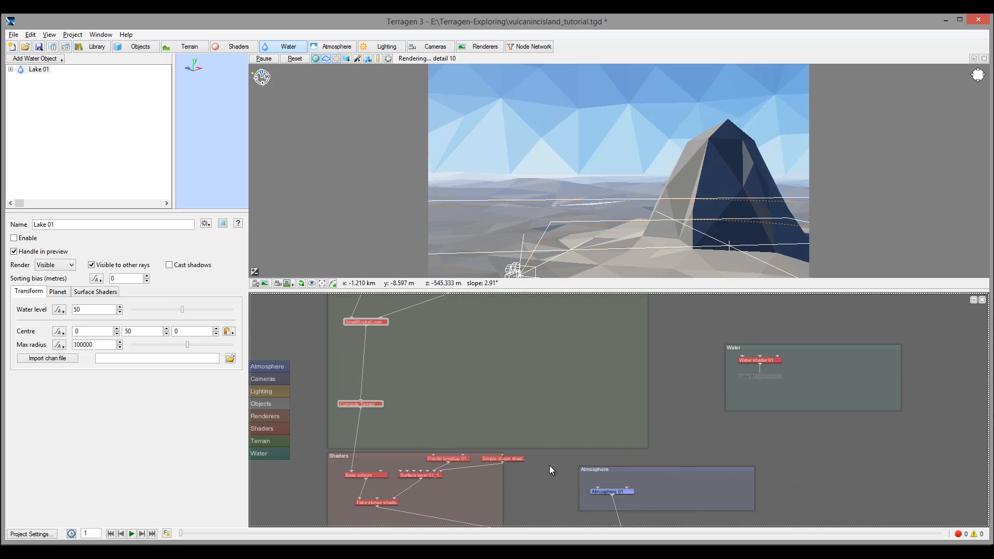
left_click_drag(477, 510, 453, 421)
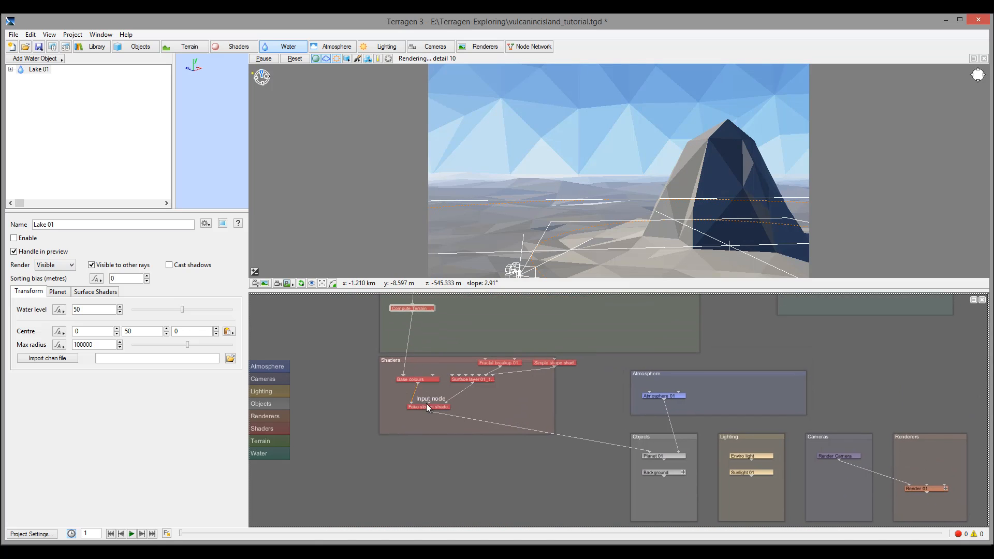
double_click(431, 405)
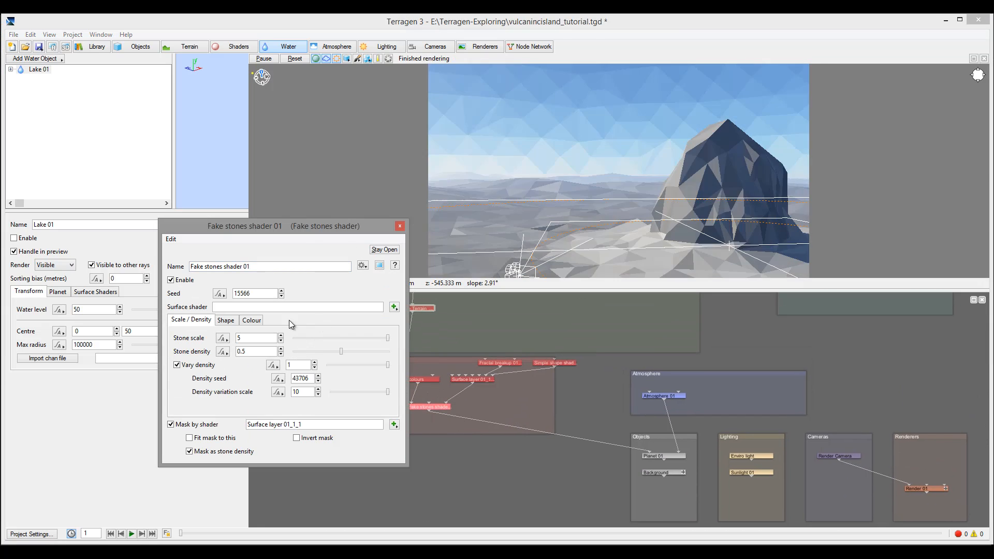
left_click(260, 321)
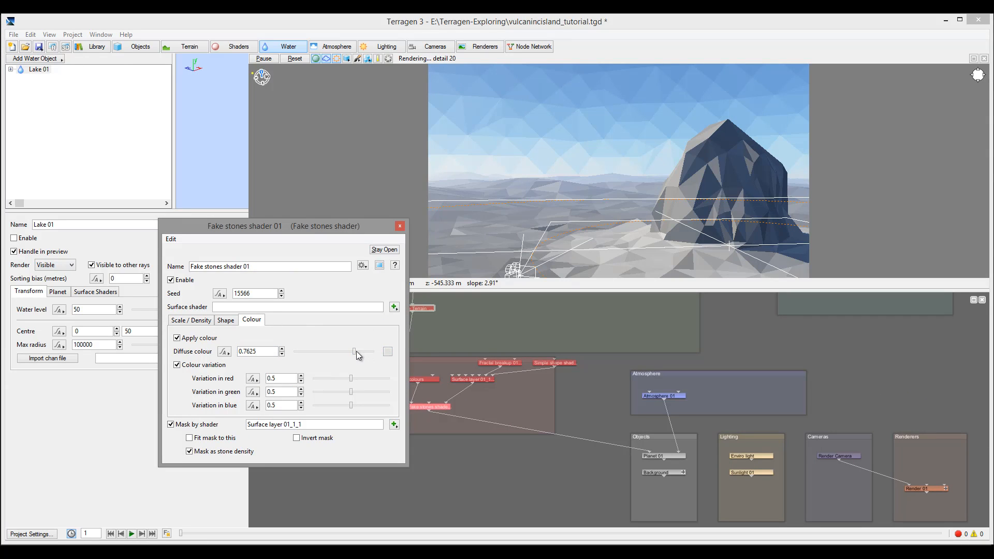
left_click_drag(354, 353, 353, 352)
left_click(400, 226)
Step: Change the low colour of the Base colours shader from black to a dark olive tone and close its settings
left_click(423, 381)
double_click(423, 383)
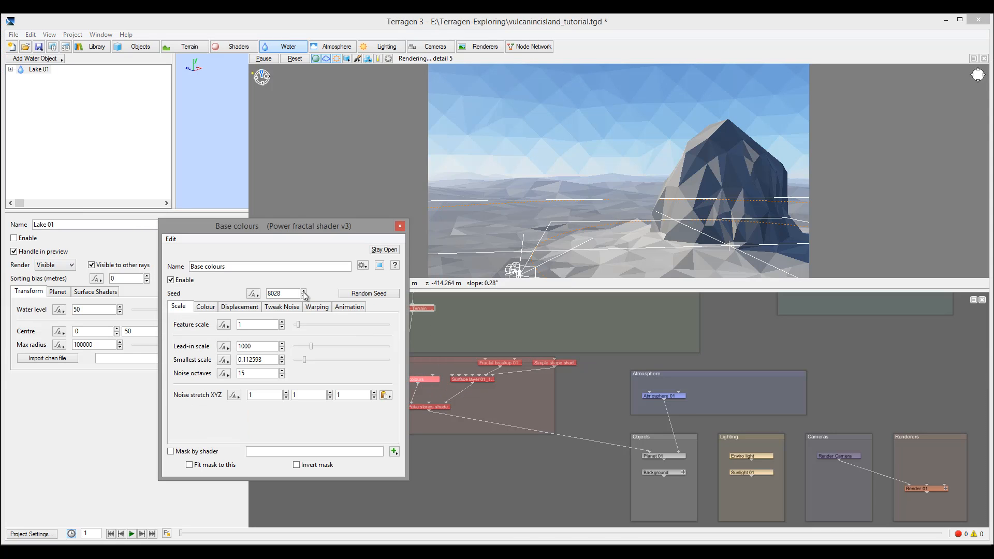
left_click(213, 307)
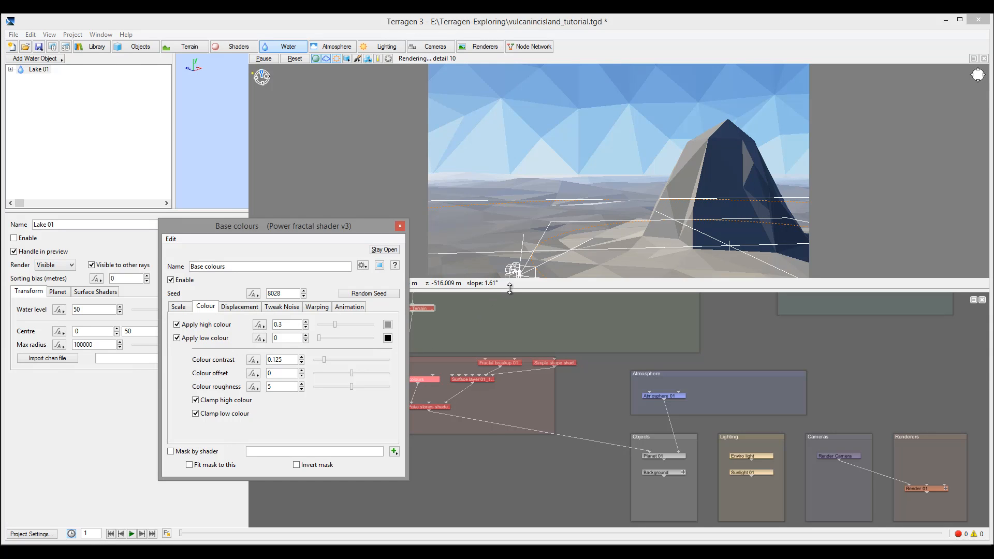
left_click(388, 338)
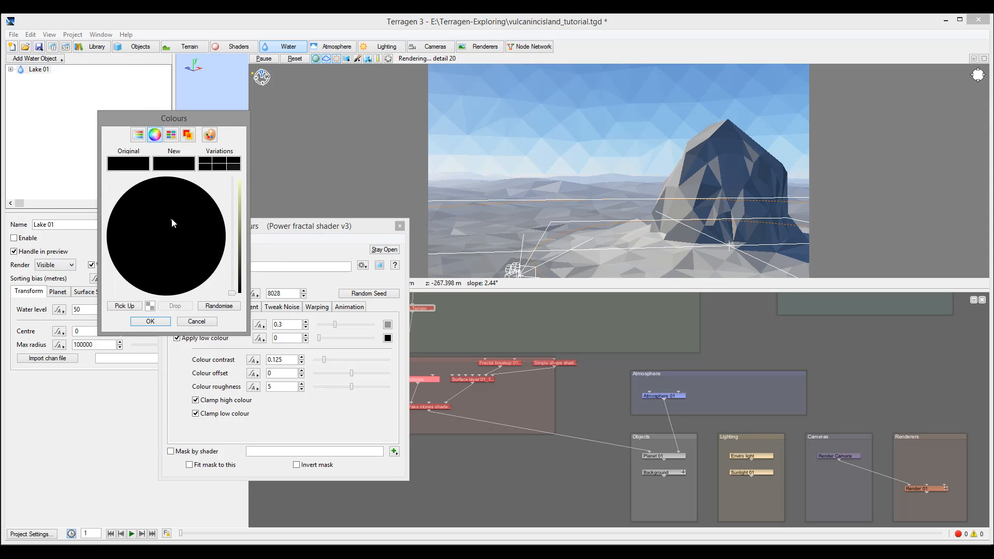
left_click_drag(233, 296, 225, 254)
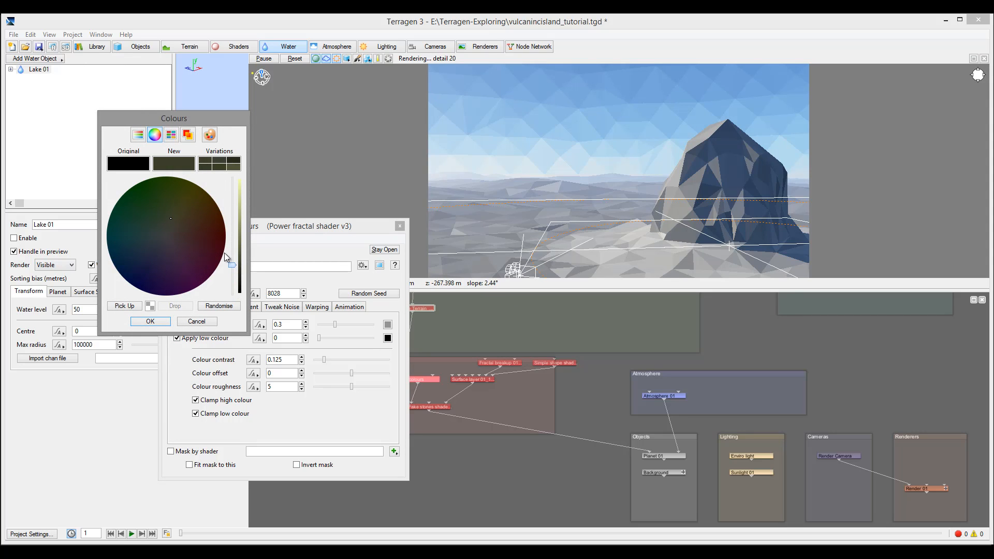
left_click(150, 322)
left_click(400, 228)
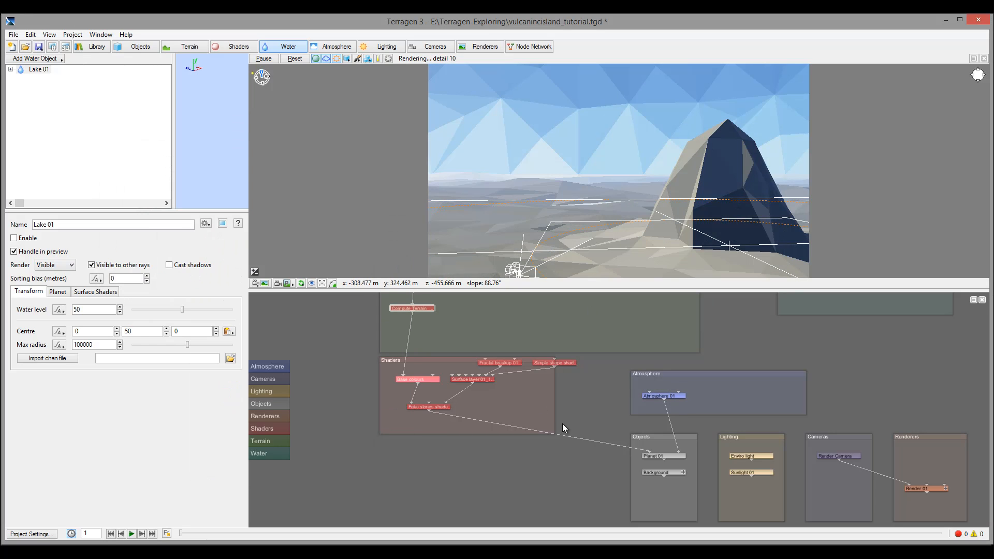
Step: Enlarge the Shaders group in the node network and arrange its surface layer, fractal breakup and simple shape nodes inside it
left_click(555, 439)
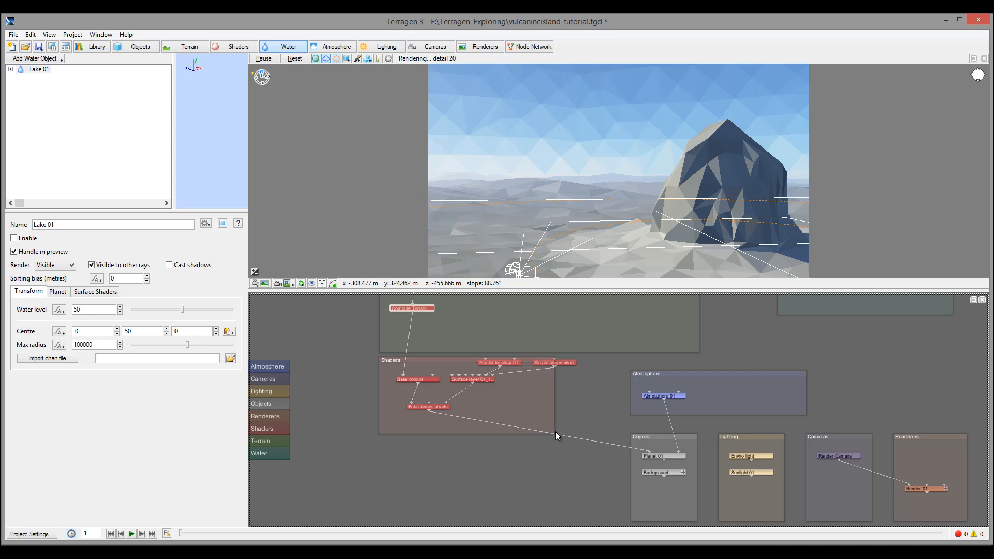
left_click_drag(555, 431, 615, 427)
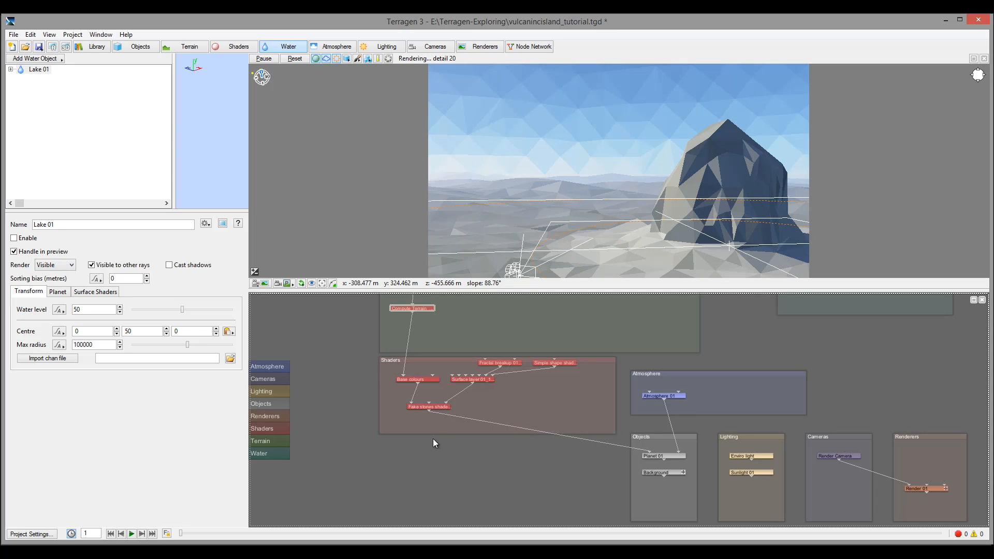
left_click_drag(422, 433, 415, 503)
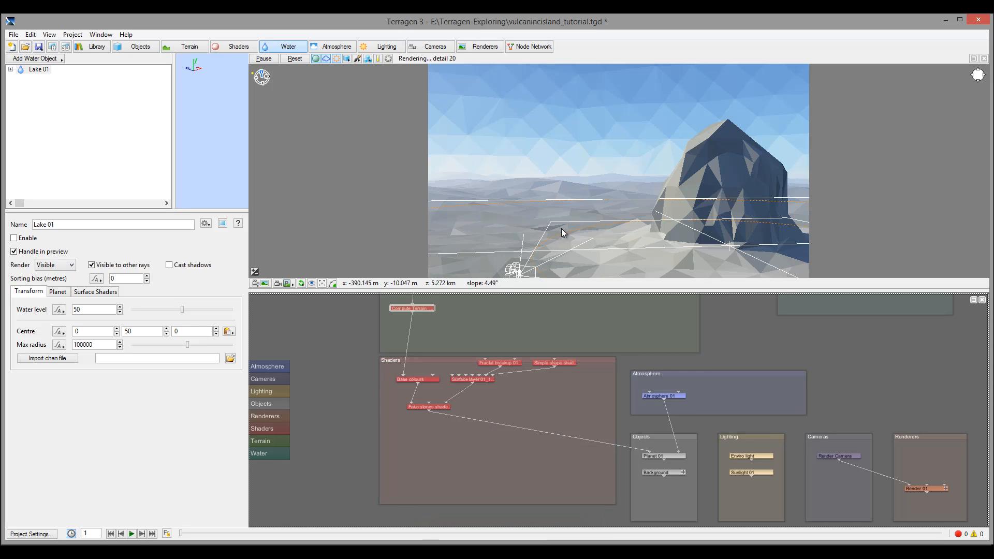
left_click_drag(486, 381, 538, 378)
left_click(577, 392)
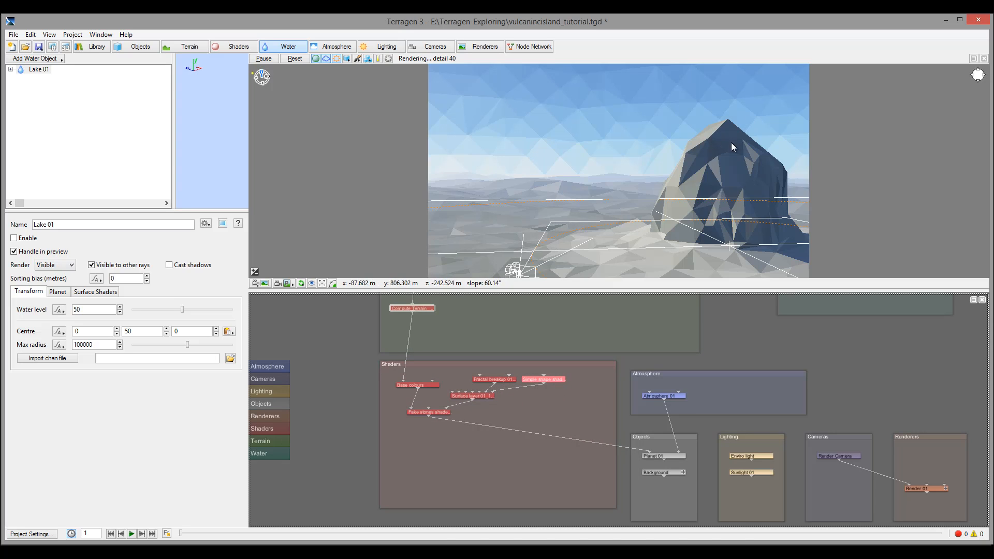
mouse_move(548, 439)
middle_mouse_down()
mouse_move(562, 430)
mouse_move(552, 424)
middle_mouse_up()
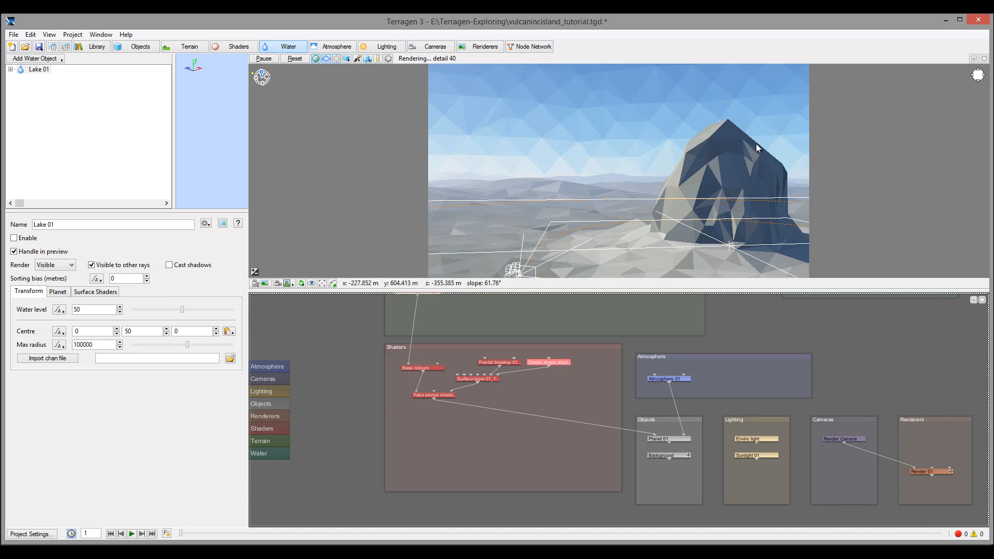